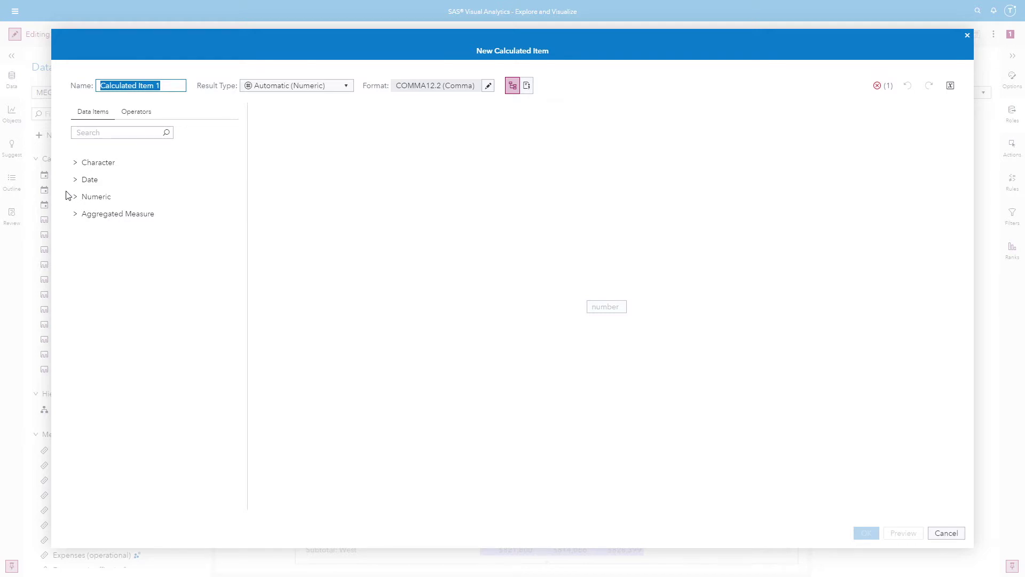
Step: Insert a simple Sum aggregation into the calculated item's base expression
click(139, 115)
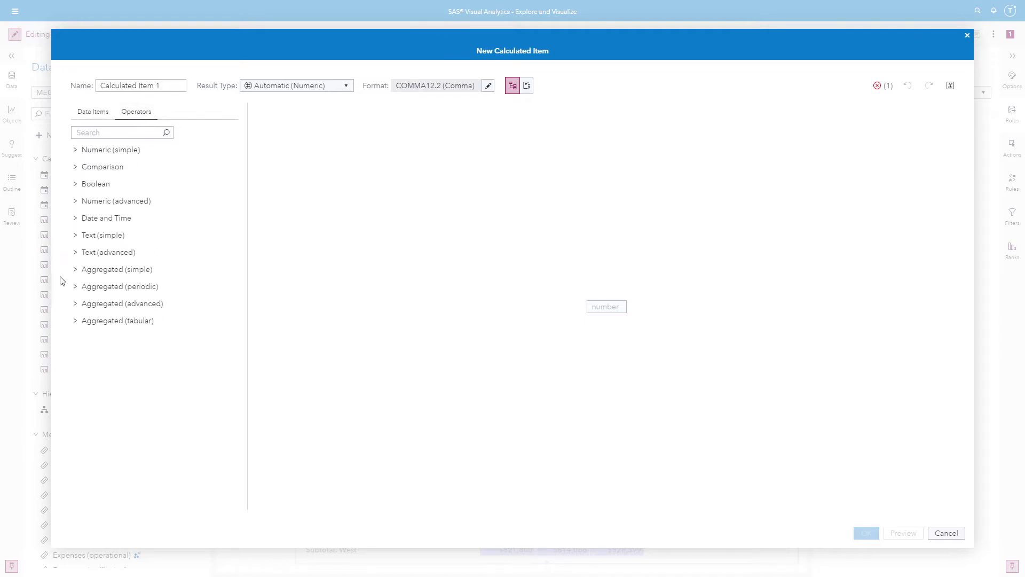
click(76, 270)
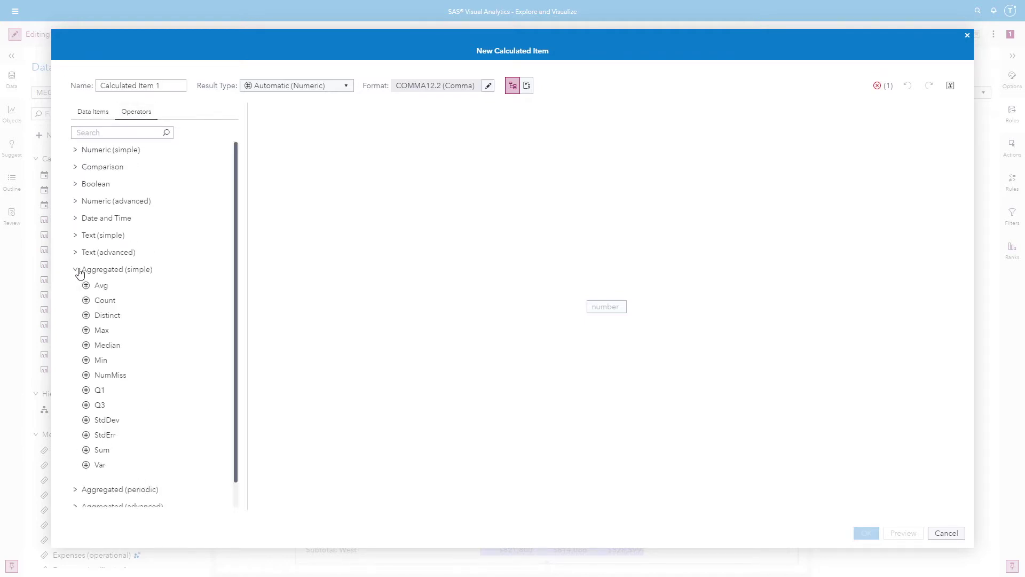
double_click(103, 451)
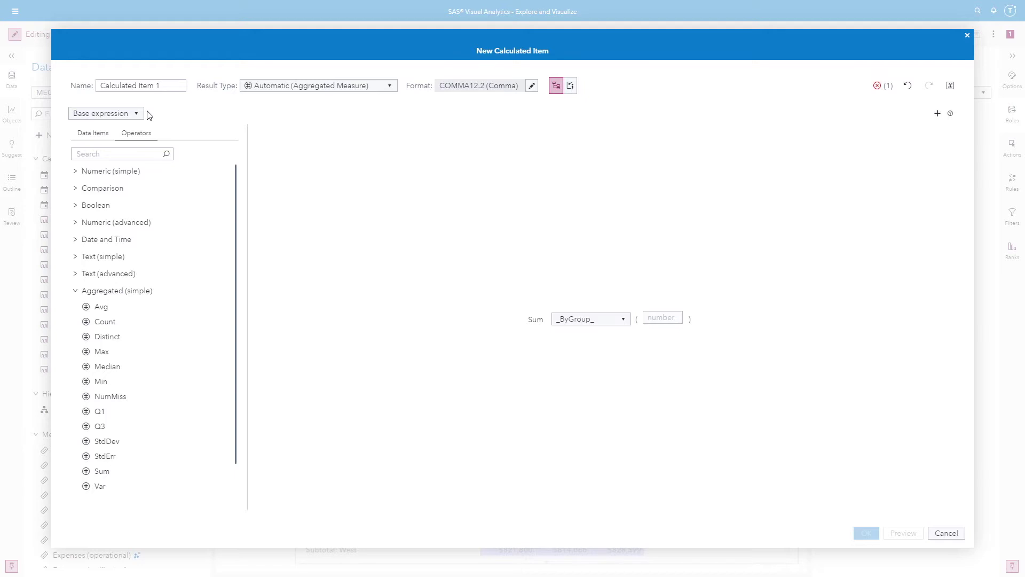
Step: Put Expenses (staffing) inside the Sum and add a new scope
click(94, 135)
click(94, 152)
text(ex)
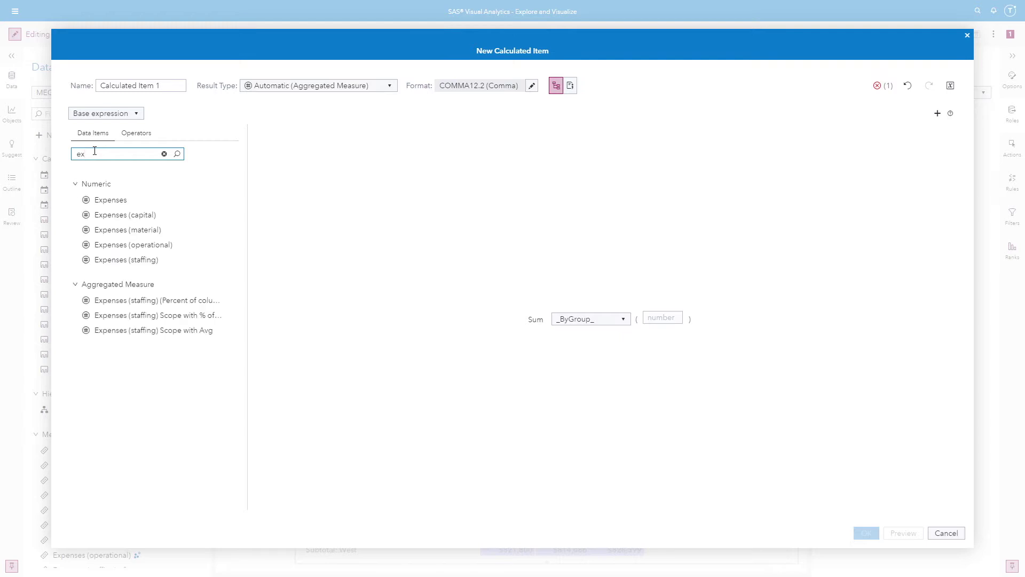
double_click(122, 260)
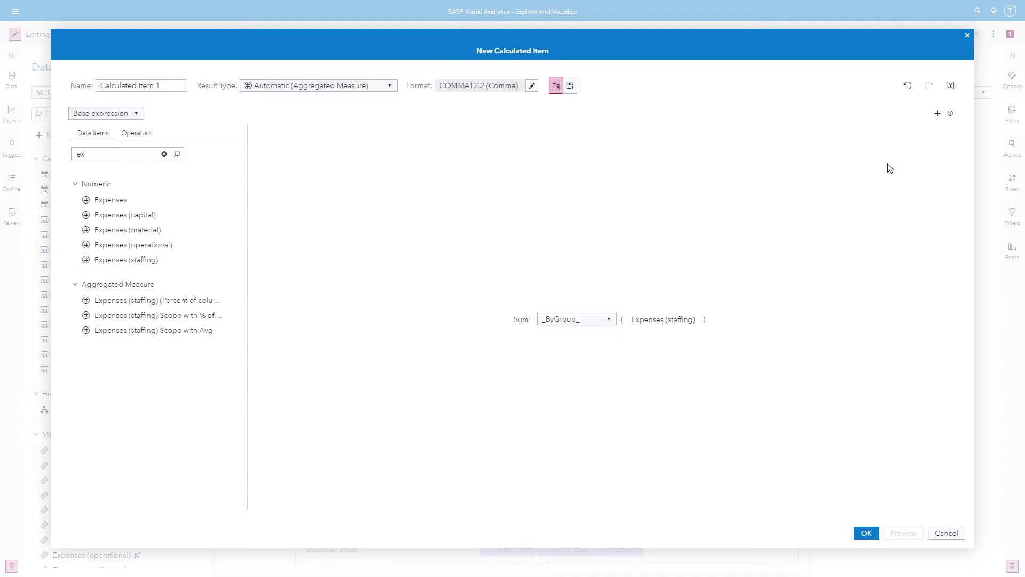
click(937, 115)
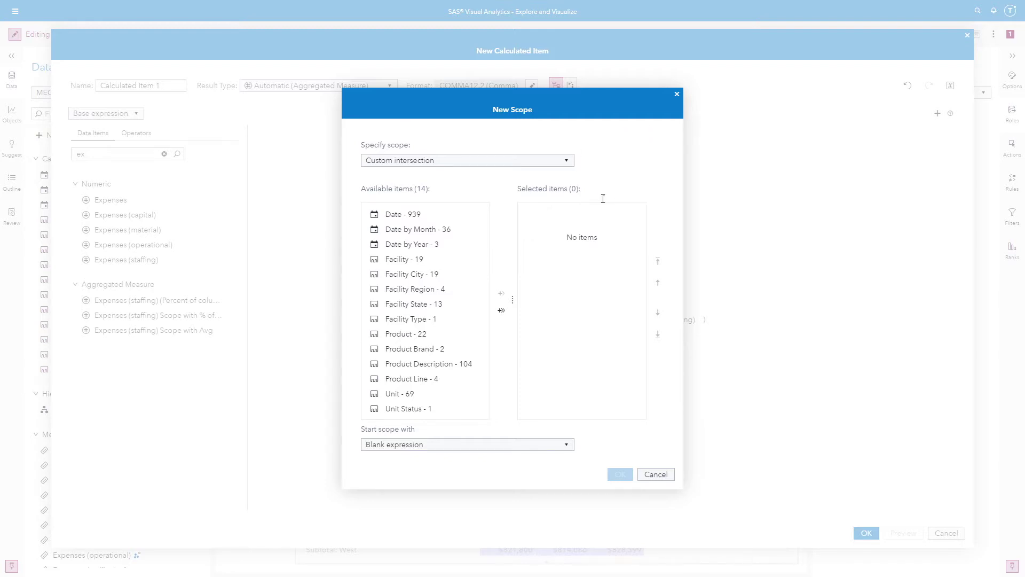
Step: Create a Facility Region and Date by Year intersection scope that starts from the base expression
double_click(427, 293)
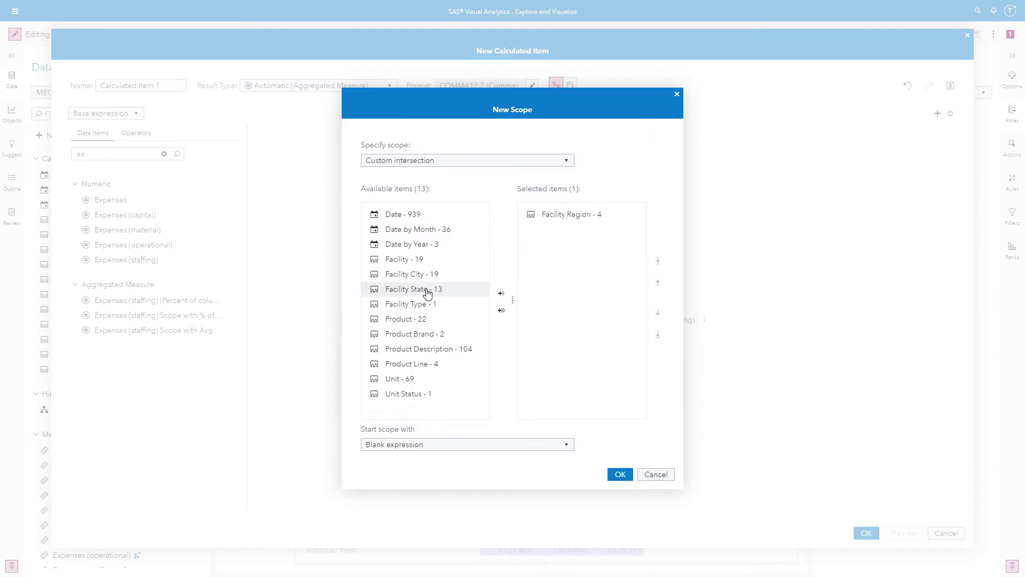
double_click(422, 246)
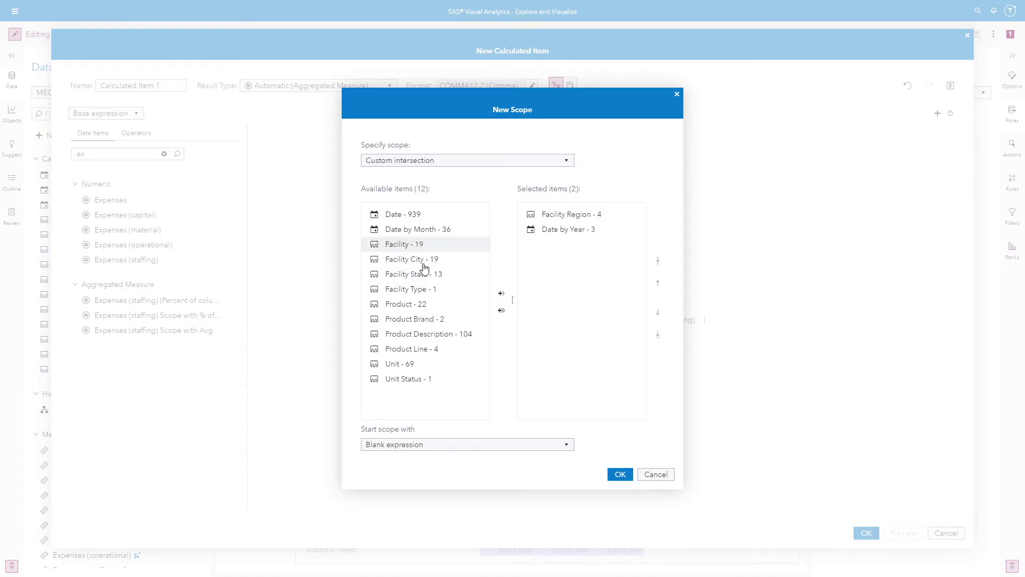
click(440, 445)
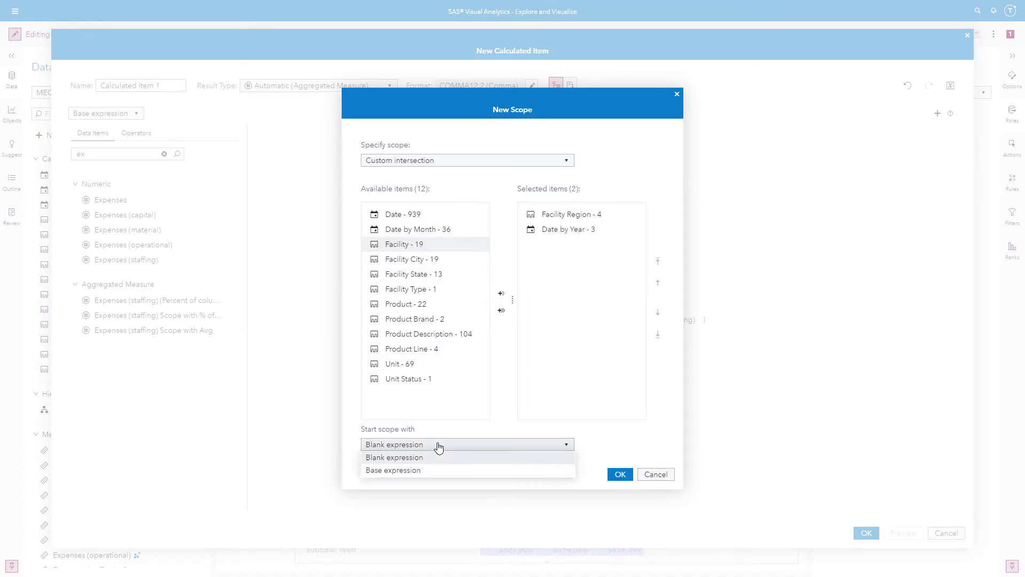
click(406, 471)
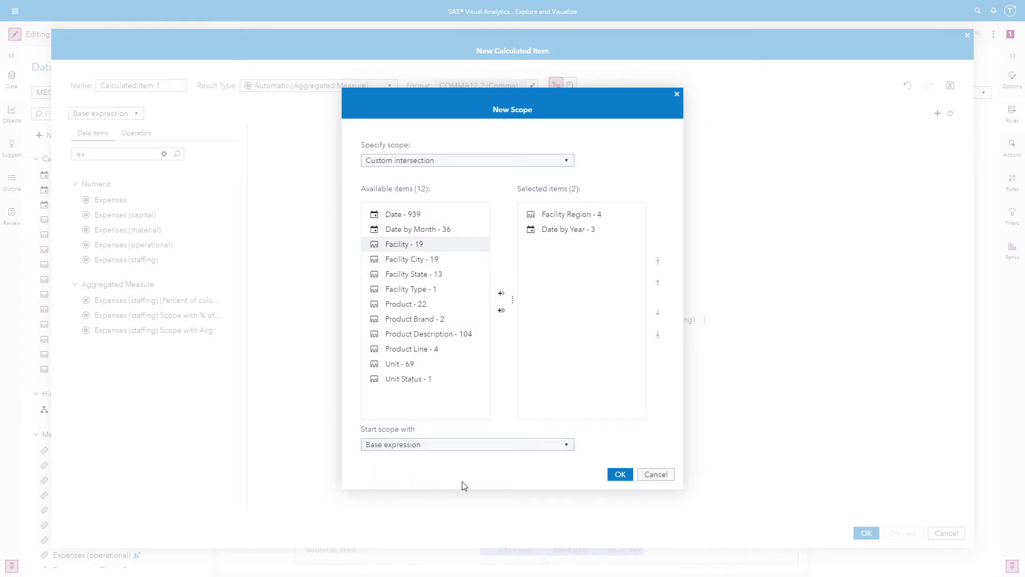
click(620, 474)
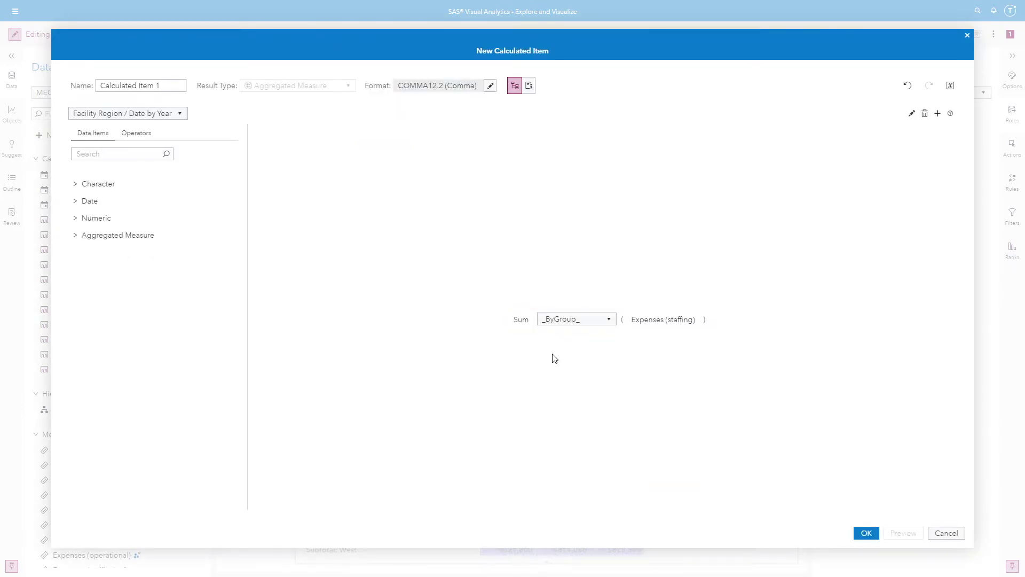
Step: Replace Sum with Avg in the Facility Region / Date by Year scope
right_click(521, 319)
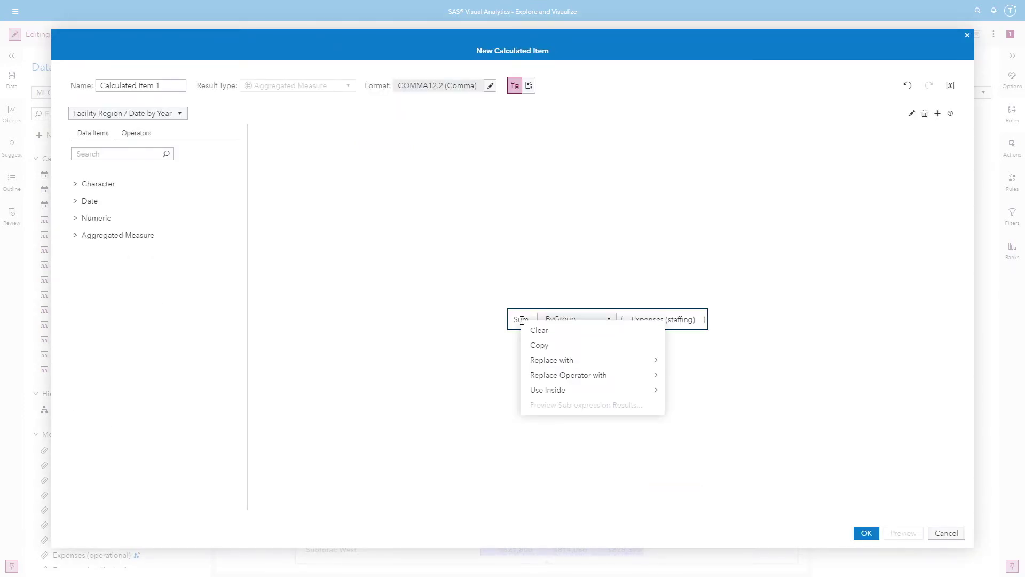
mouse_move(602, 379)
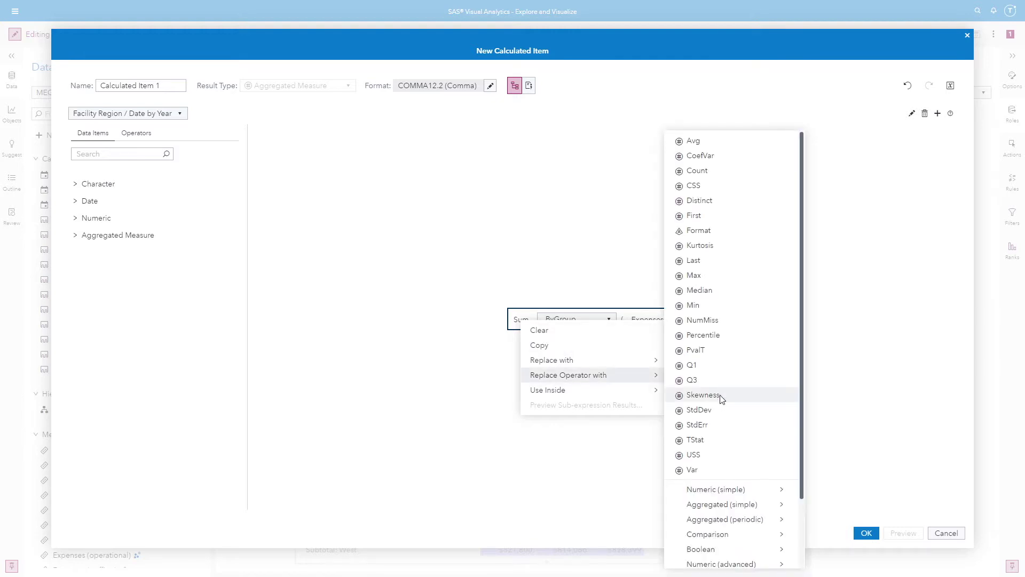
click(703, 142)
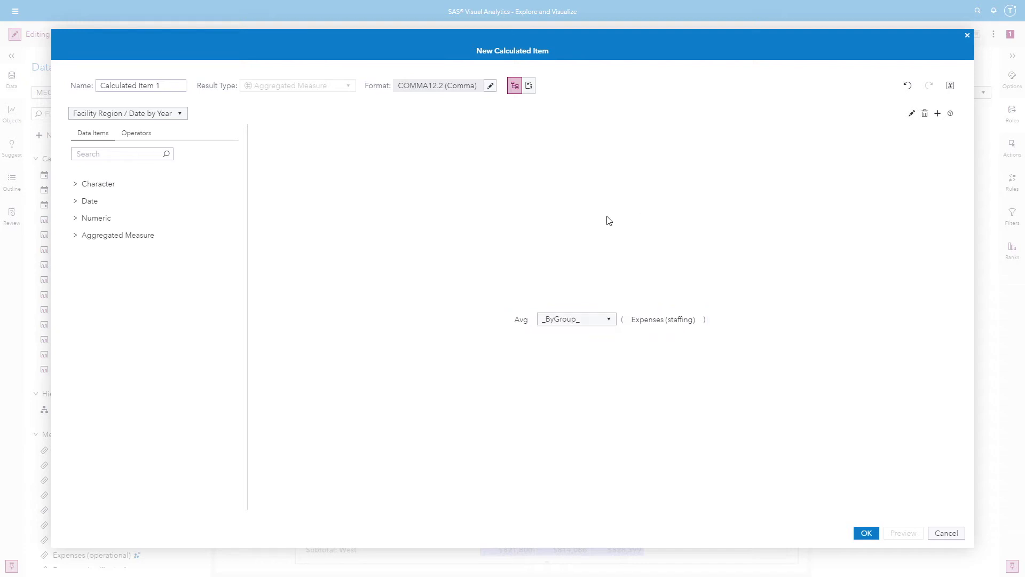
Step: Confirm the base expression still uses Sum, then return to the Facility Region / Date by Year scope
click(182, 116)
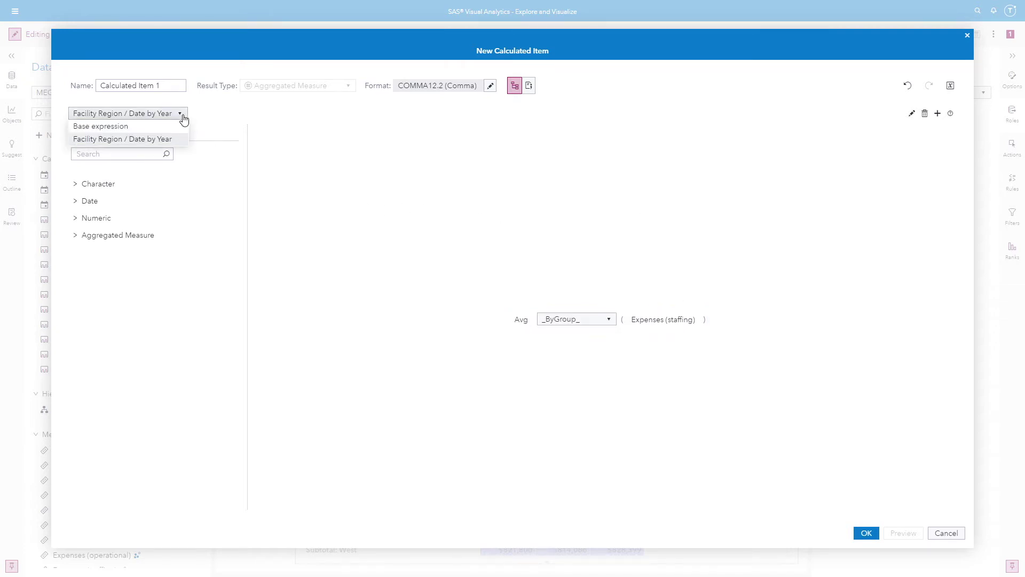
click(159, 127)
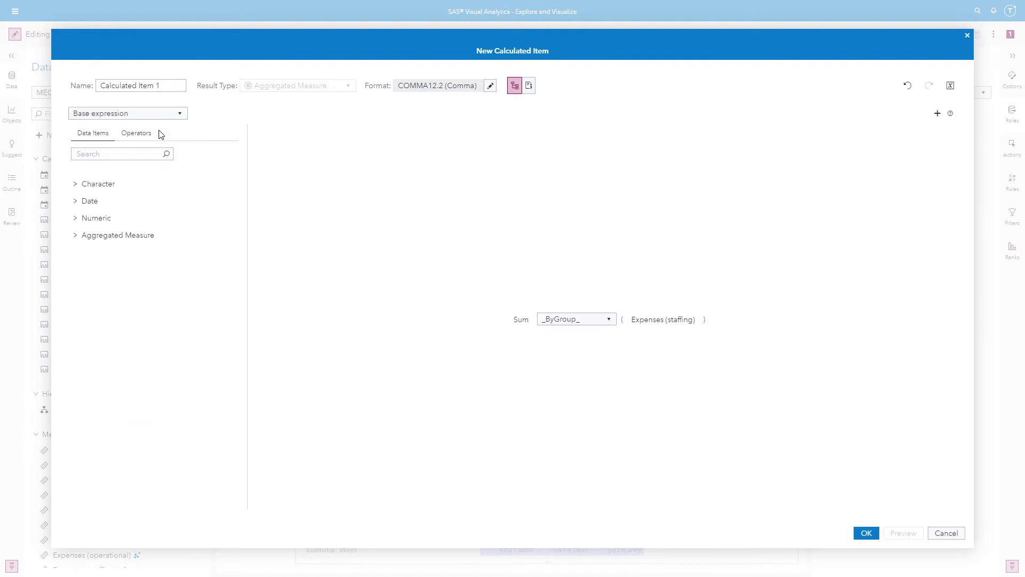
click(181, 117)
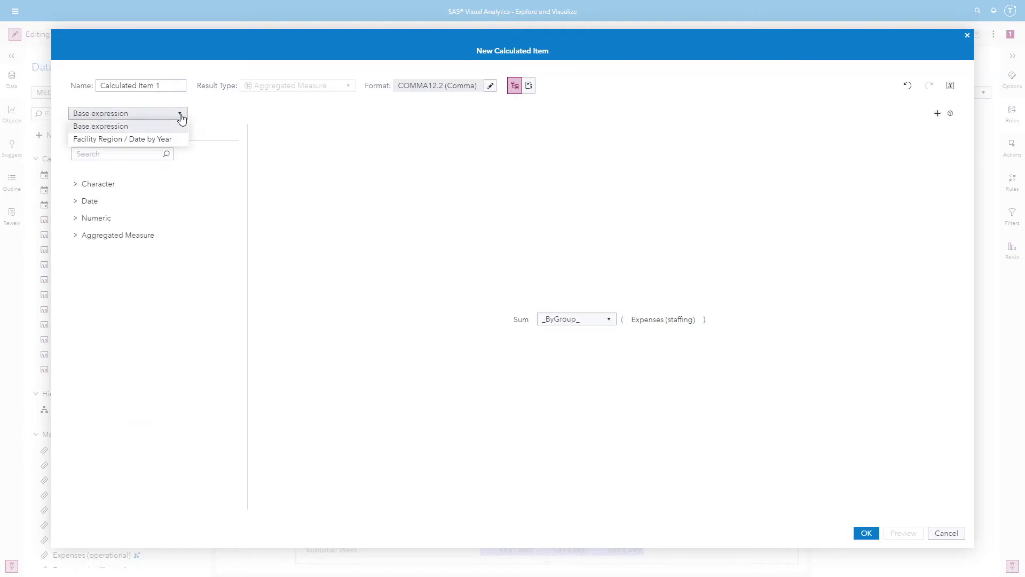
click(168, 140)
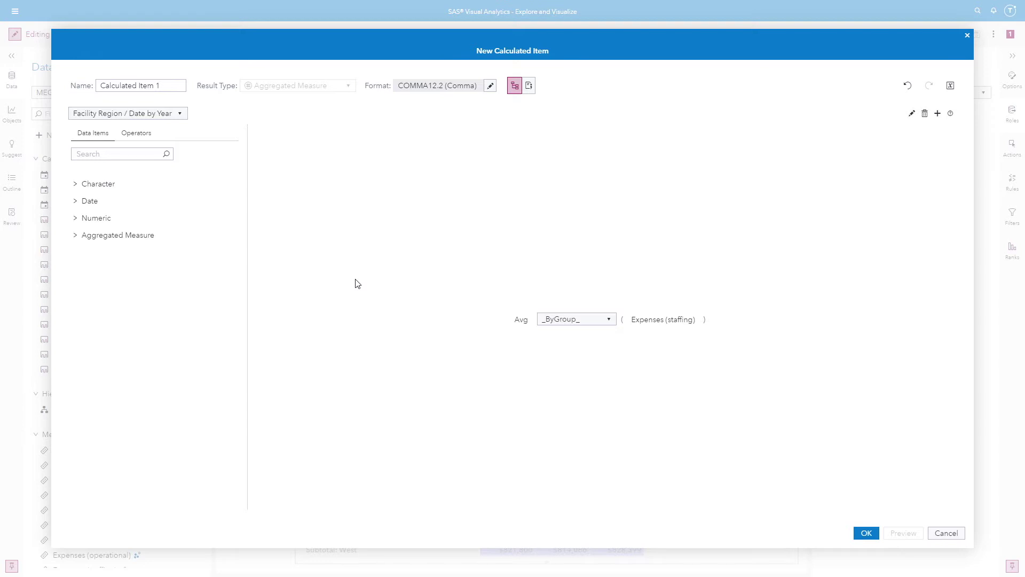
Step: Name the item 'Expenses (staffing) Scope Demo', apply the Currency Dollar format, and save it
triple_click(180, 87)
text(Expenses (staff)
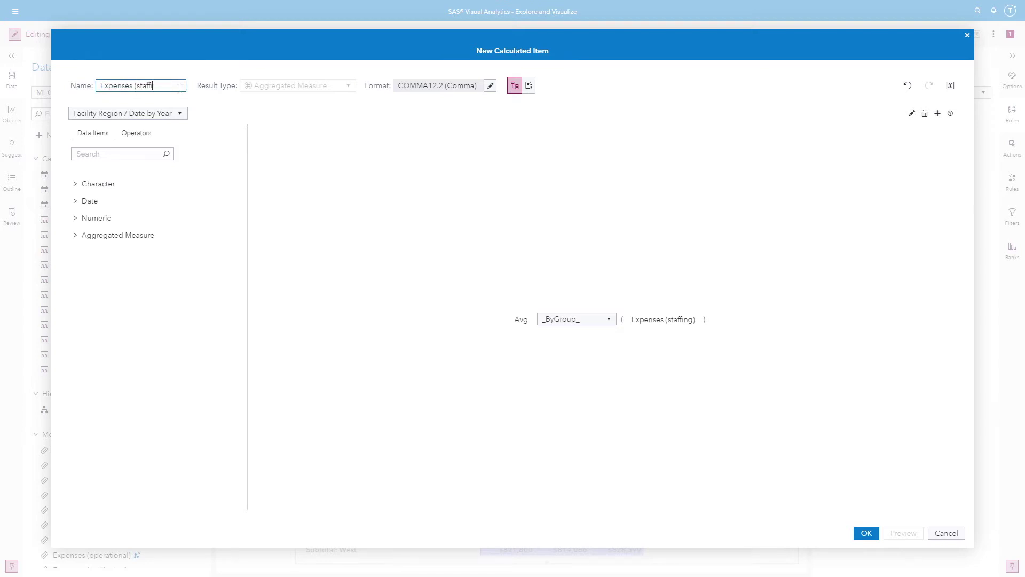
text(ing) Scope Demo)
click(490, 89)
click(384, 144)
click(402, 156)
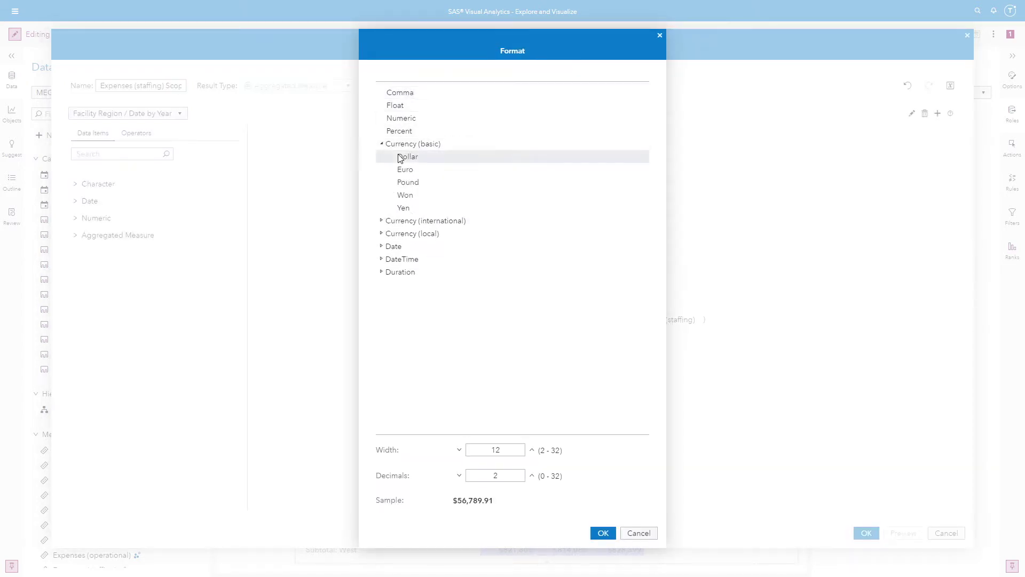
click(602, 532)
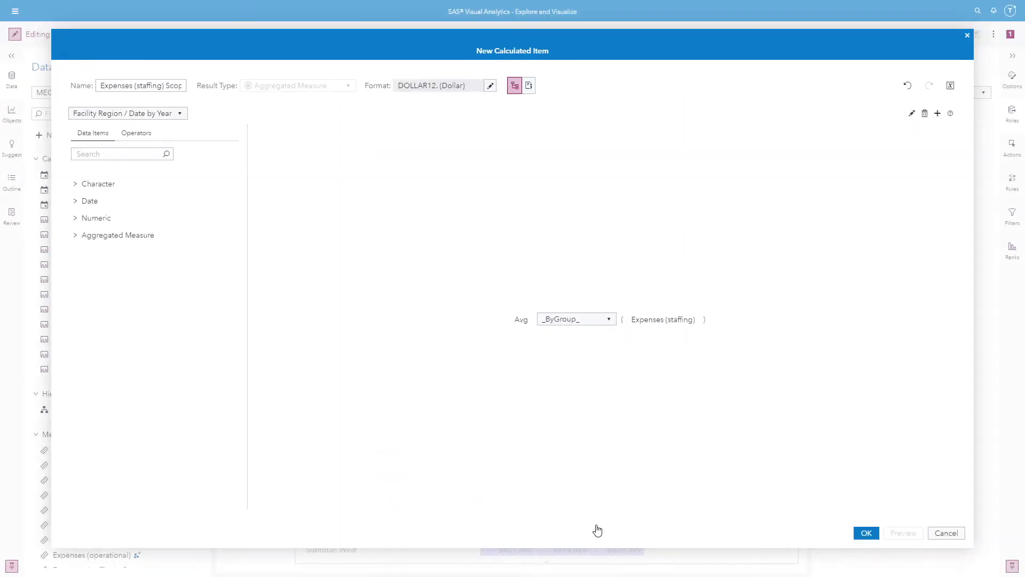
click(867, 534)
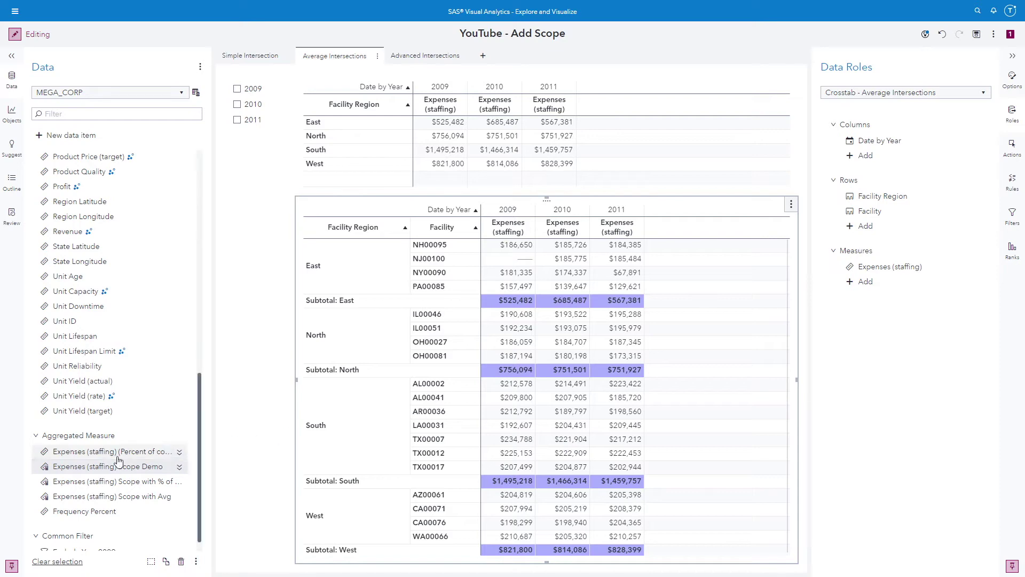
Step: Add Expenses (staffing) Scope Demo to the lower crosstab and narrow its columns so all years fit
drag(115, 467, 594, 385)
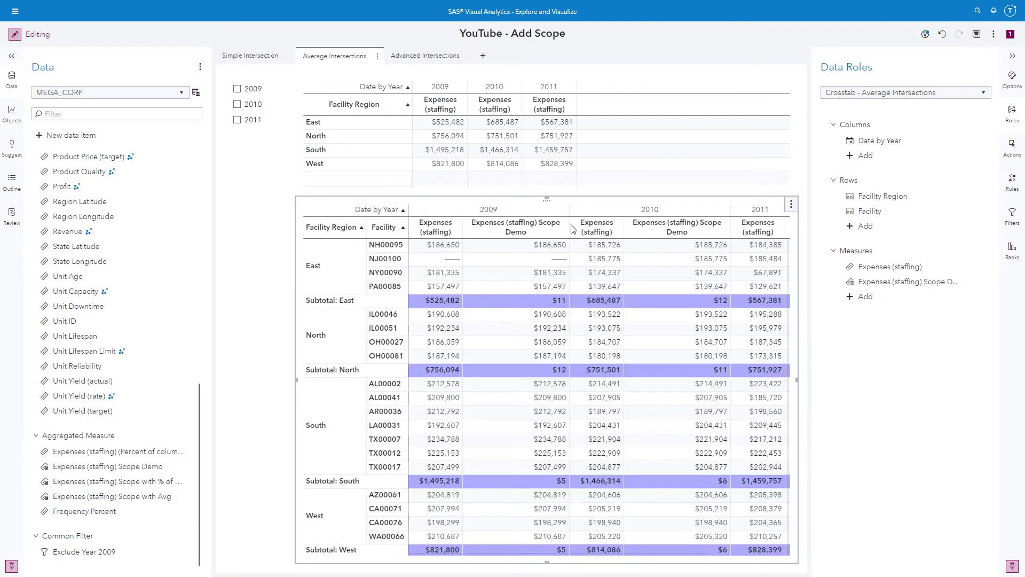
drag(576, 229, 534, 229)
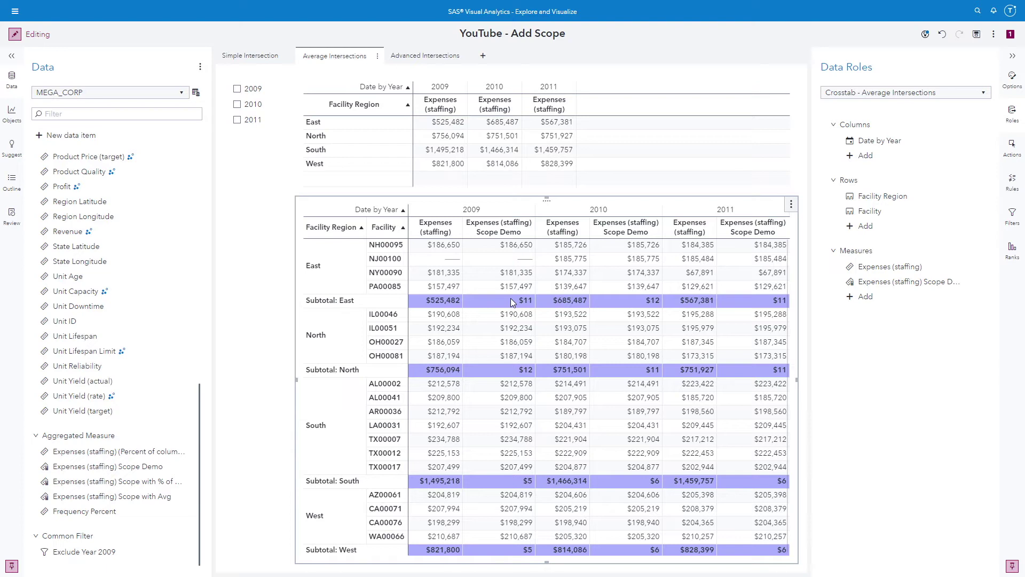
mouse_move(114, 473)
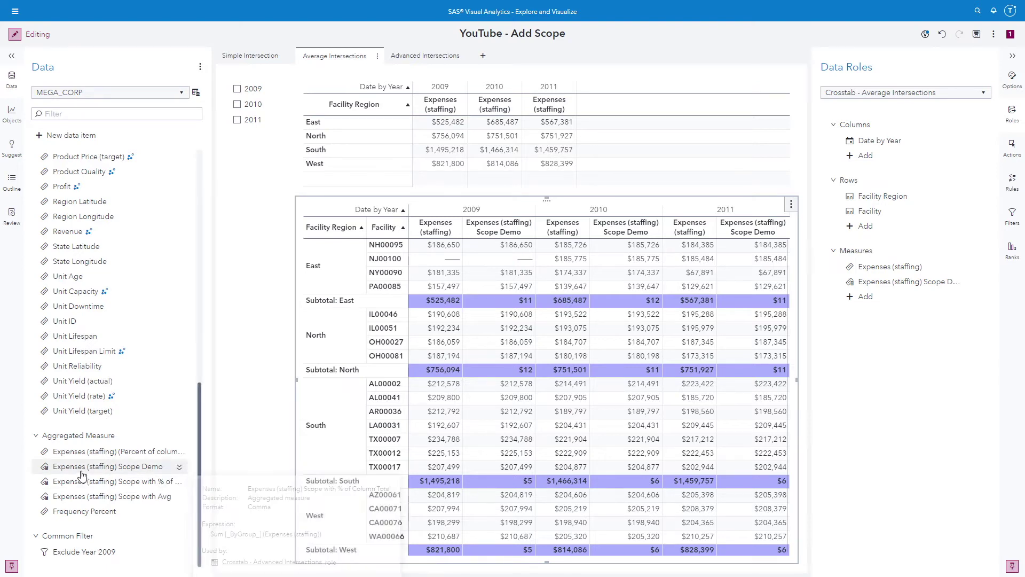
Step: Reopen Scope Demo and change the Facility Region / Date by Year scope from Avg to Sum
right_click(133, 471)
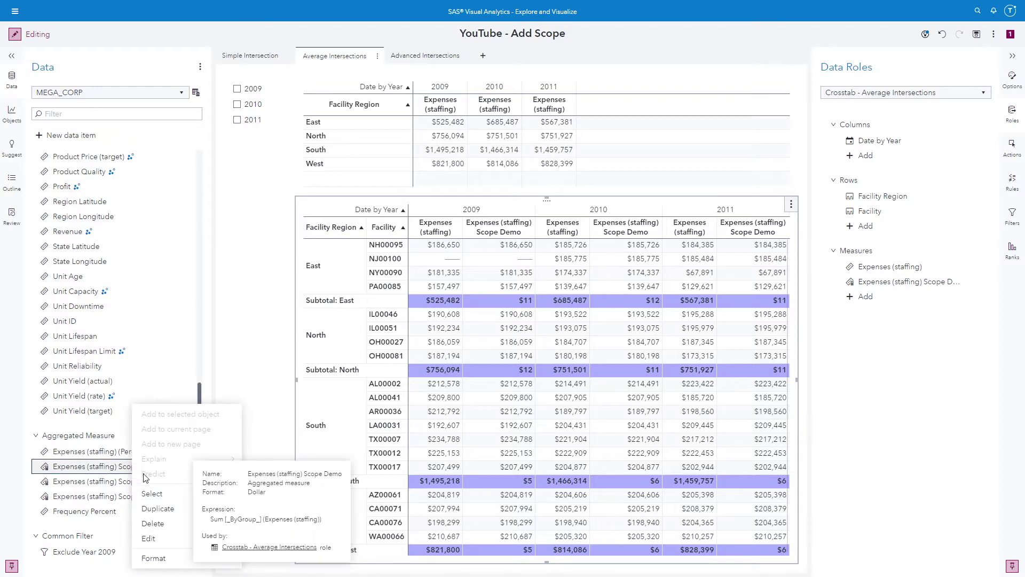
click(165, 540)
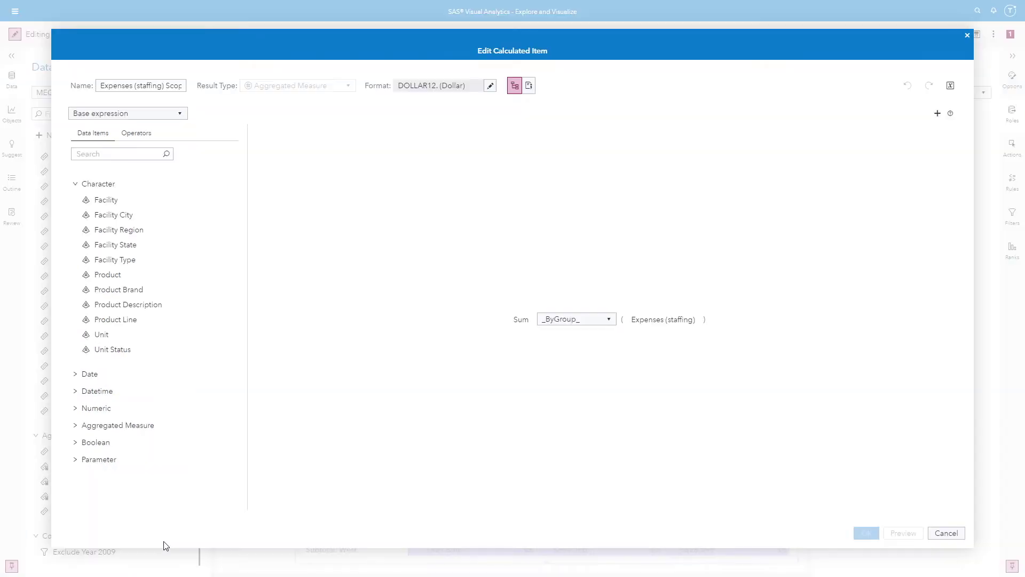
click(181, 116)
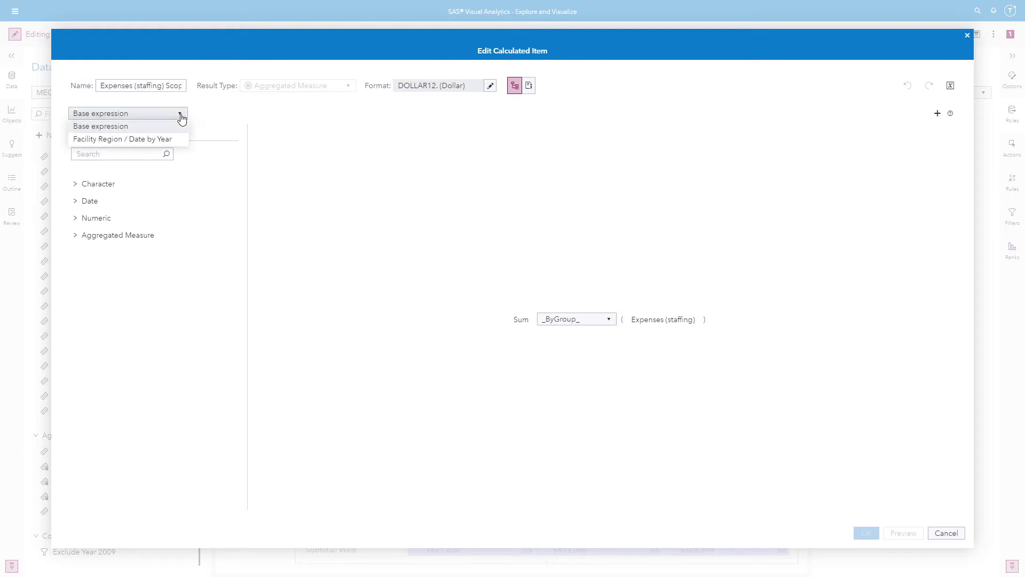
click(162, 140)
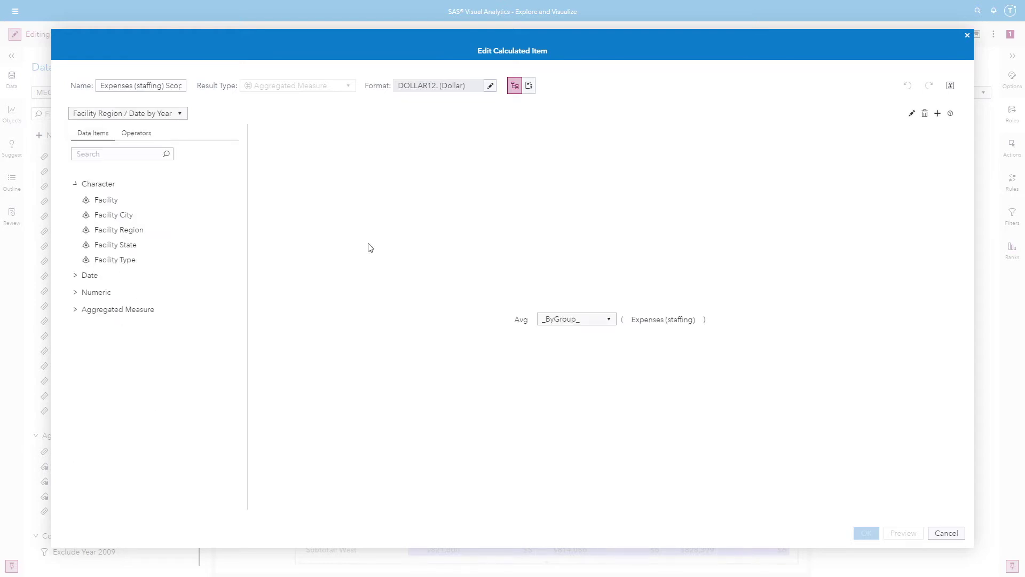
right_click(521, 323)
mouse_move(590, 377)
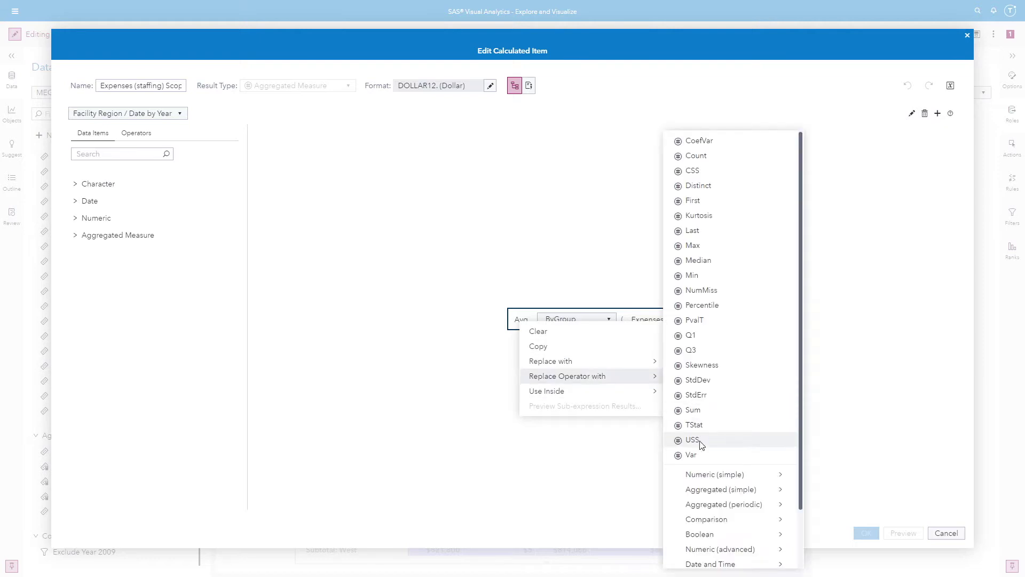
click(703, 411)
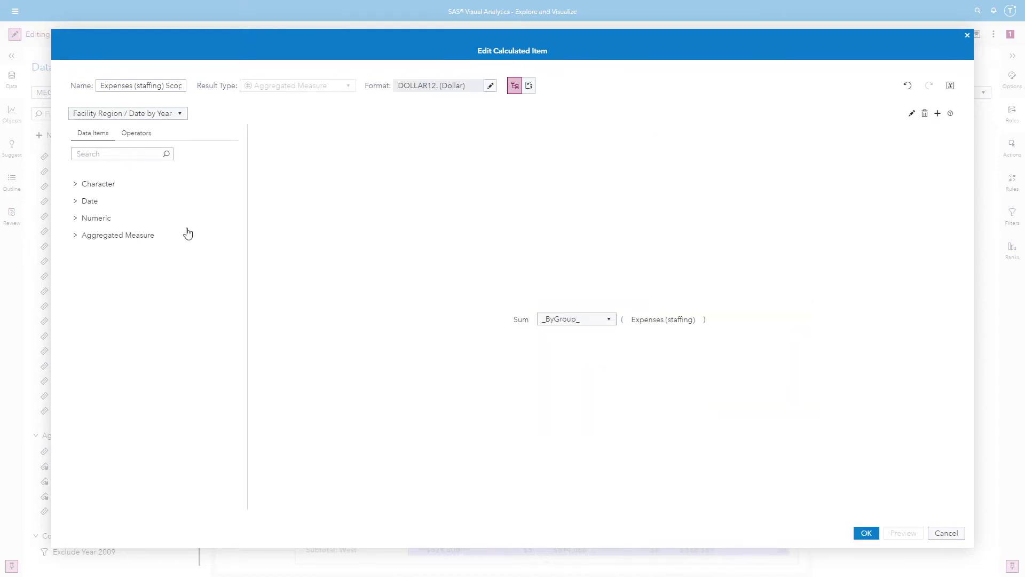
Step: Divide that Sum by the distinct count of Facility and save the measure
click(136, 133)
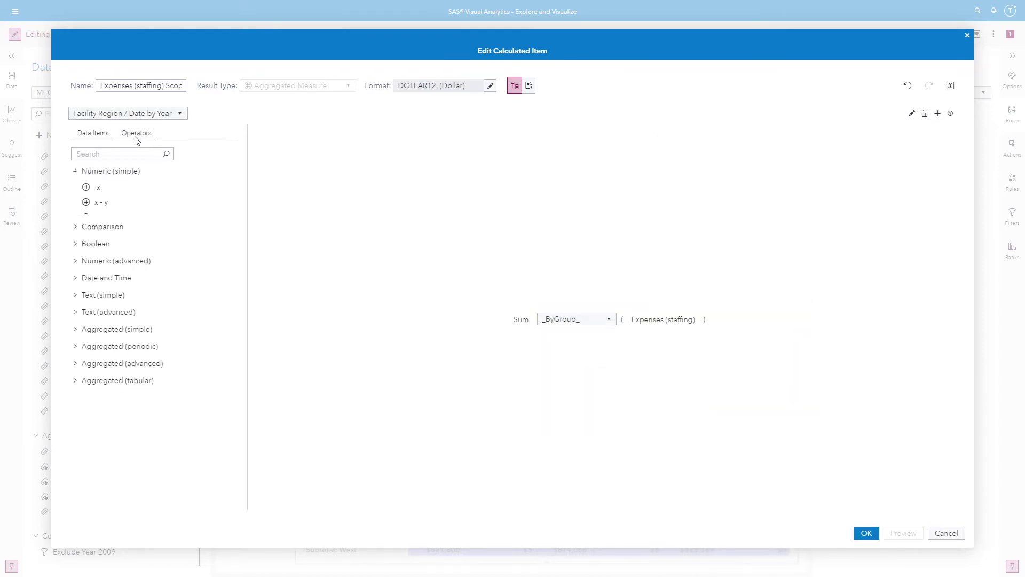
click(76, 171)
click(77, 171)
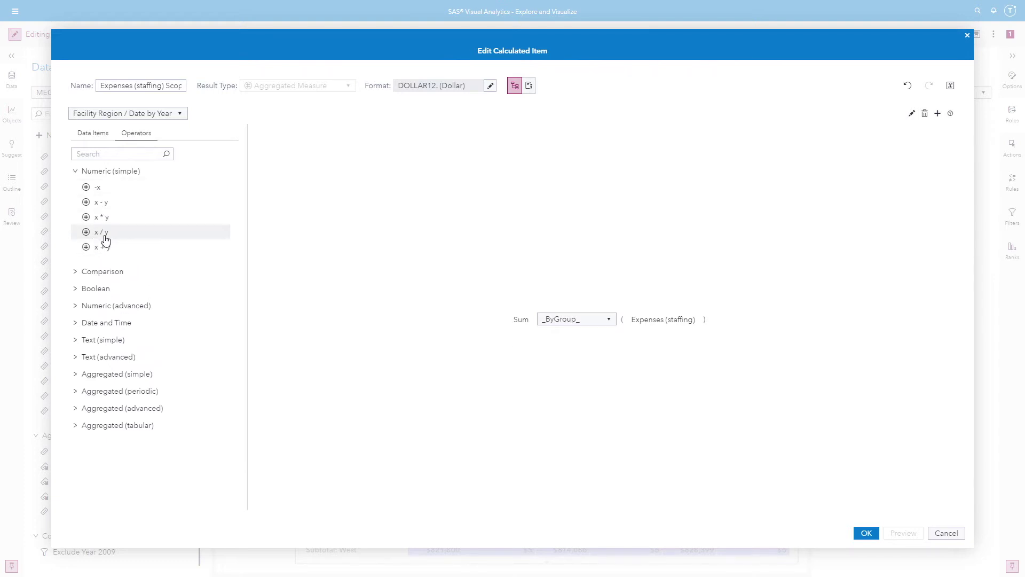
mouse_move(101, 232)
mouse_down()
mouse_move(652, 348)
mouse_move(707, 327)
mouse_up()
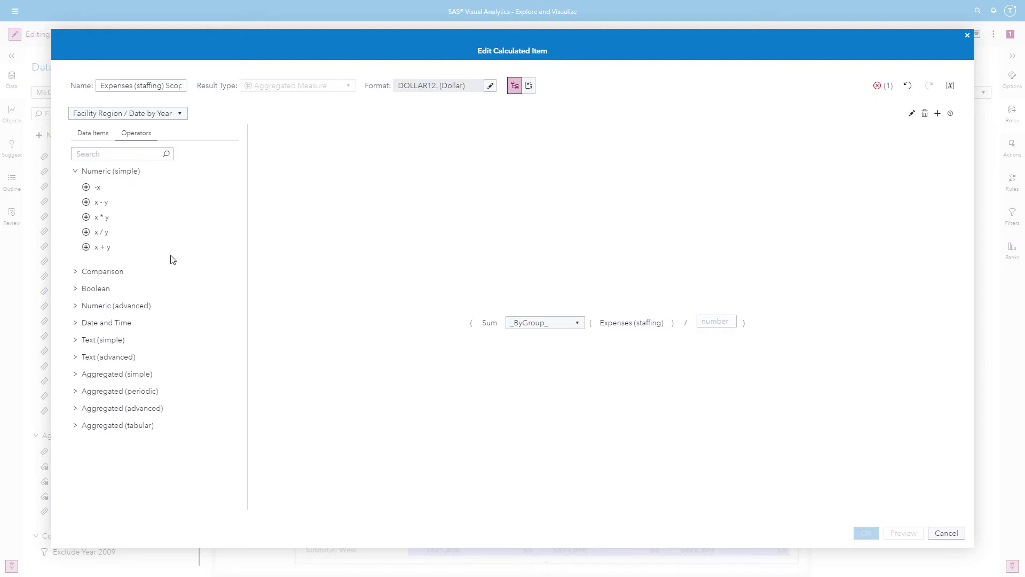
click(76, 376)
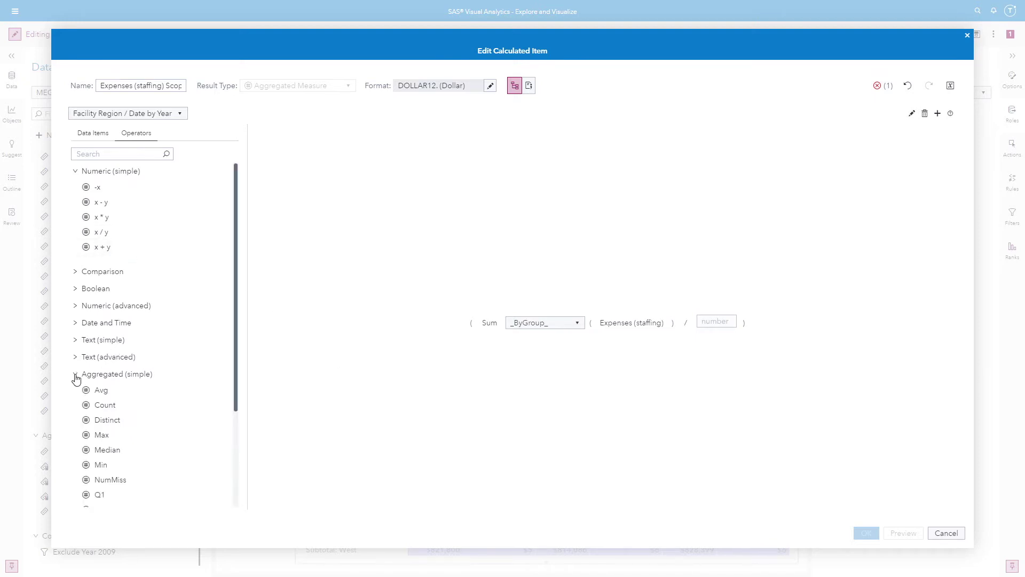
drag(105, 421, 715, 321)
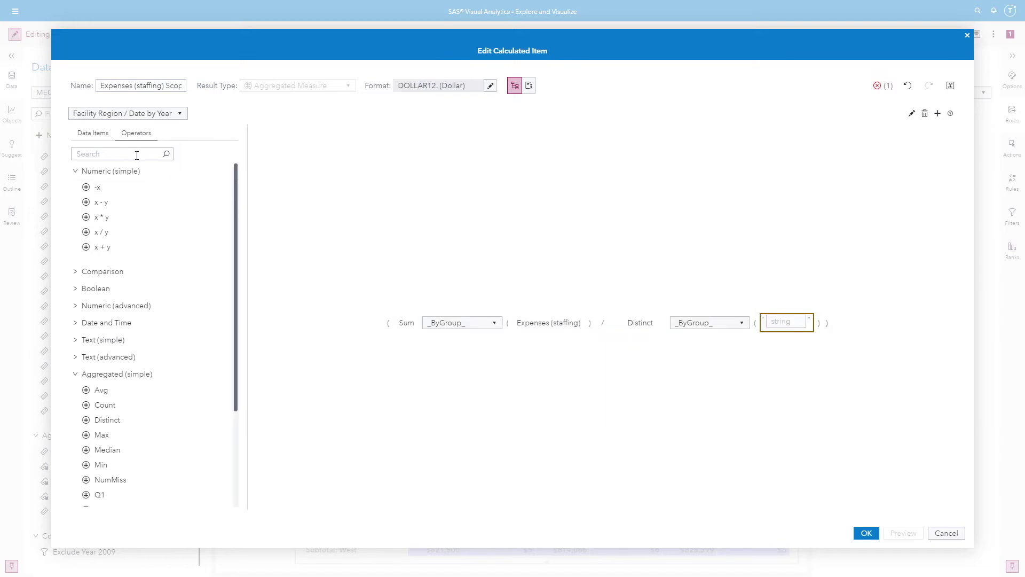
click(93, 133)
click(109, 154)
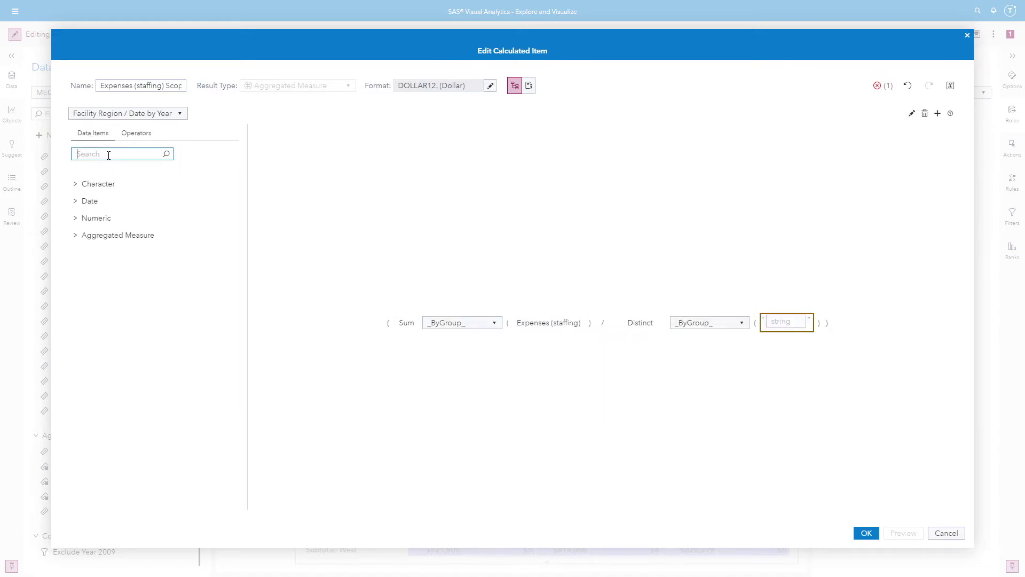
text(fac)
drag(99, 200, 805, 322)
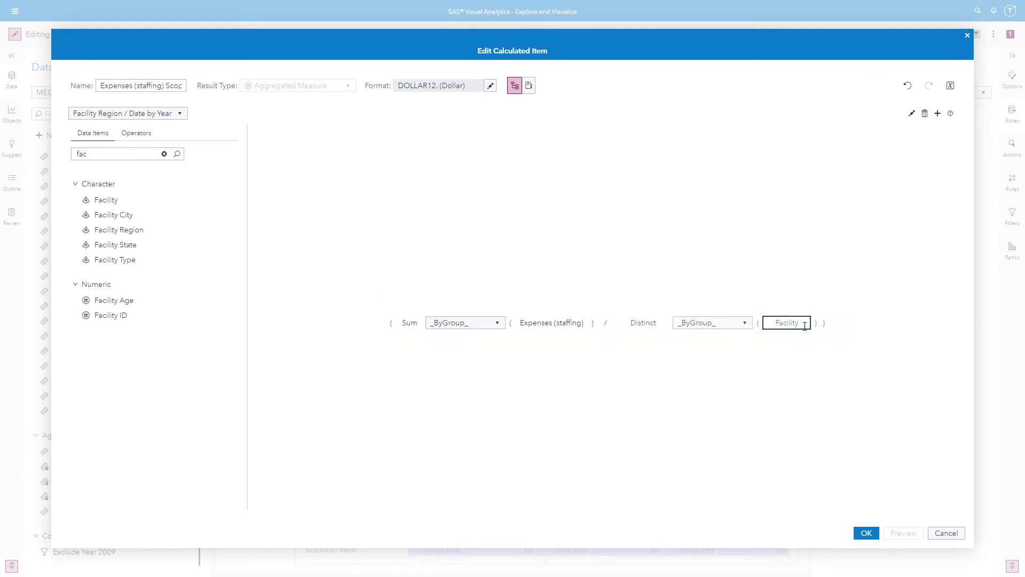
click(866, 534)
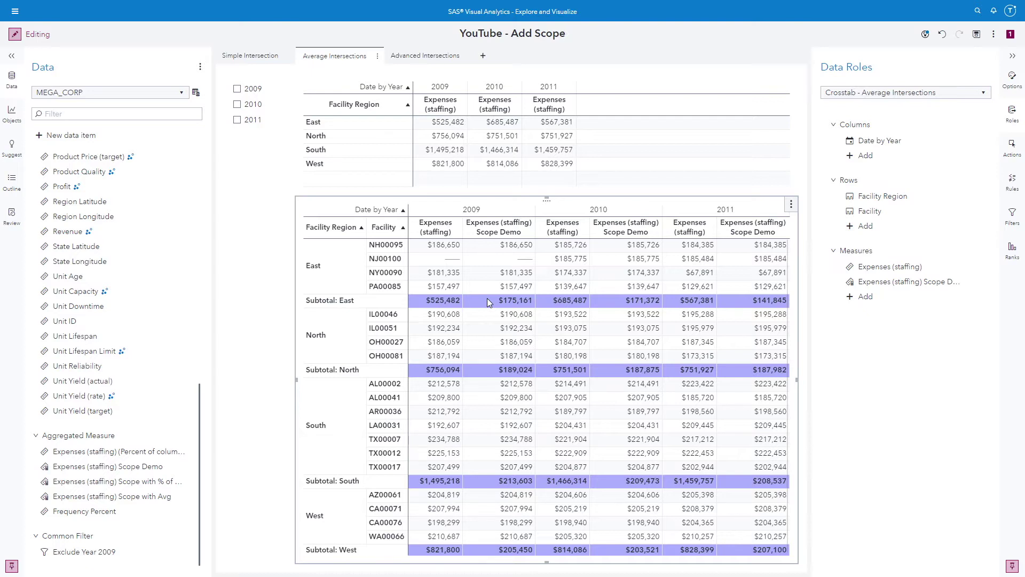
Step: Duplicate the Average Intersections page and delete the top summary crosstab from the copy
click(378, 56)
click(416, 123)
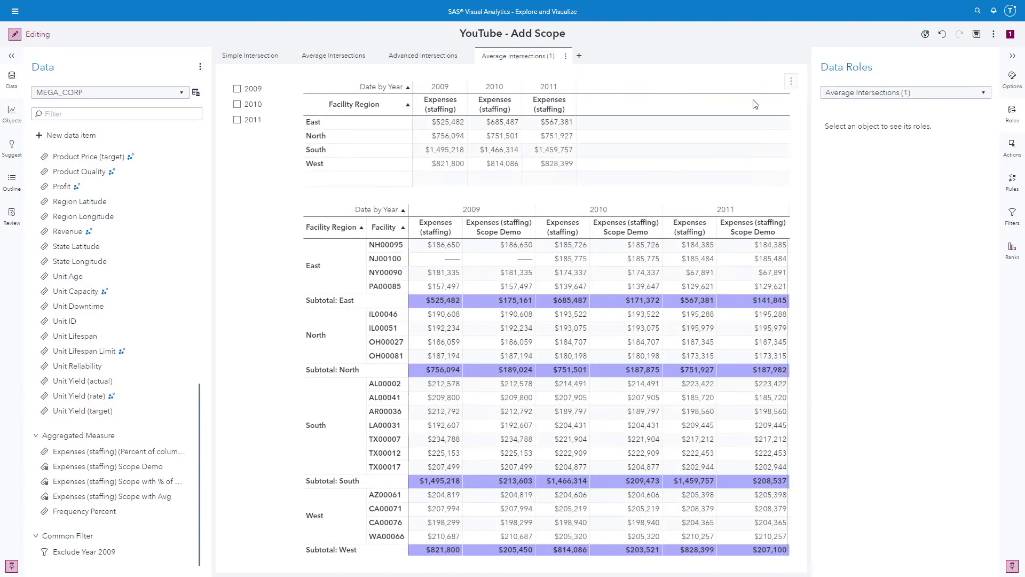
click(790, 84)
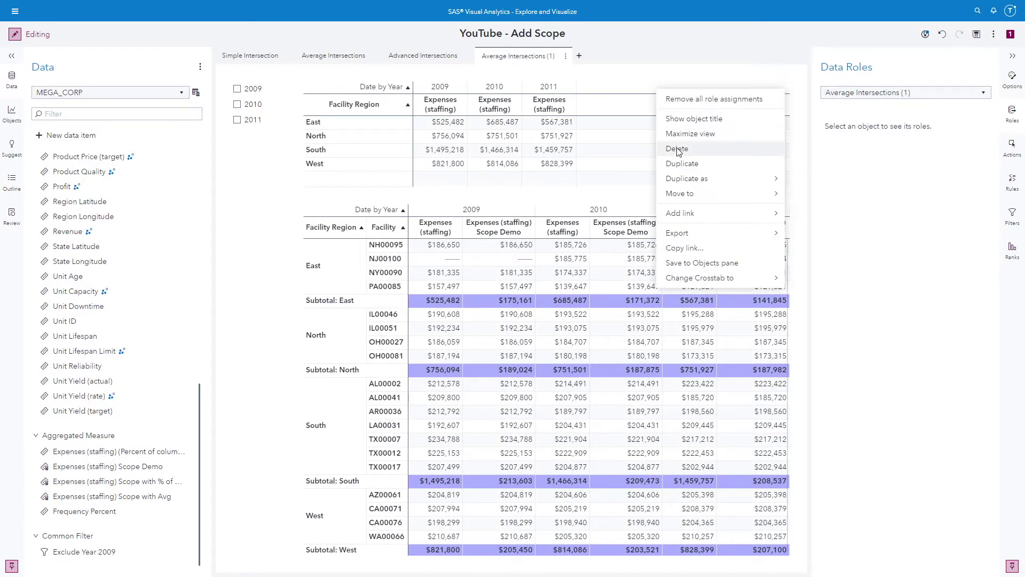
click(710, 148)
click(634, 84)
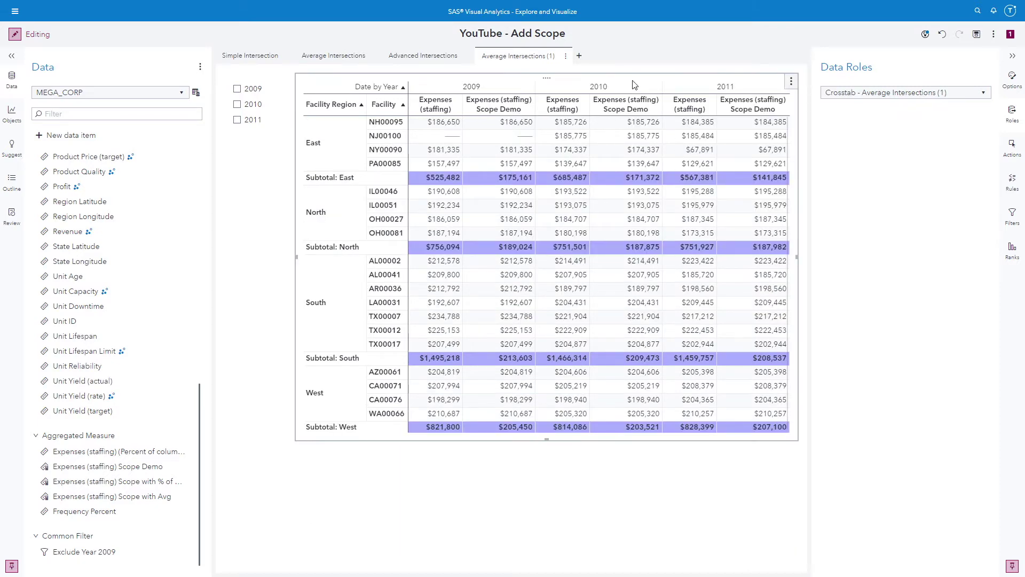
click(1018, 79)
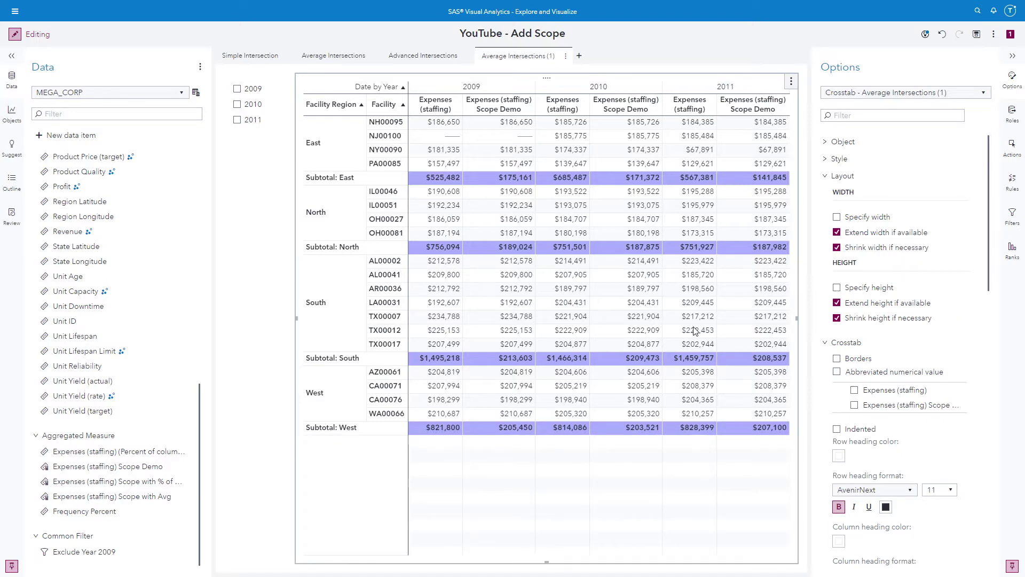
click(13, 112)
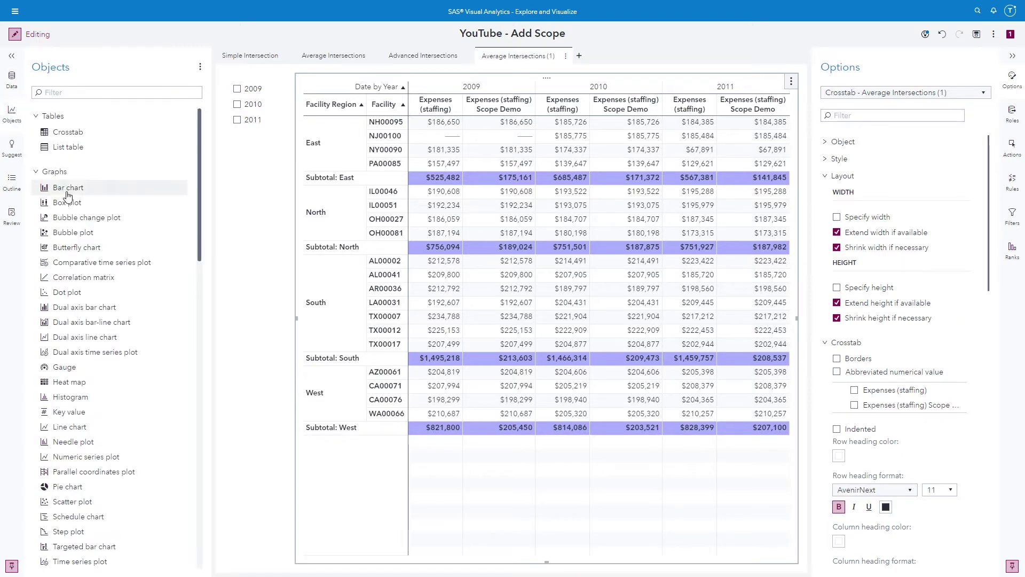
Step: Add a bar chart below the crosstab showing Expenses (staffing) Scope Demo by Facility Region
drag(433, 567, 432, 566)
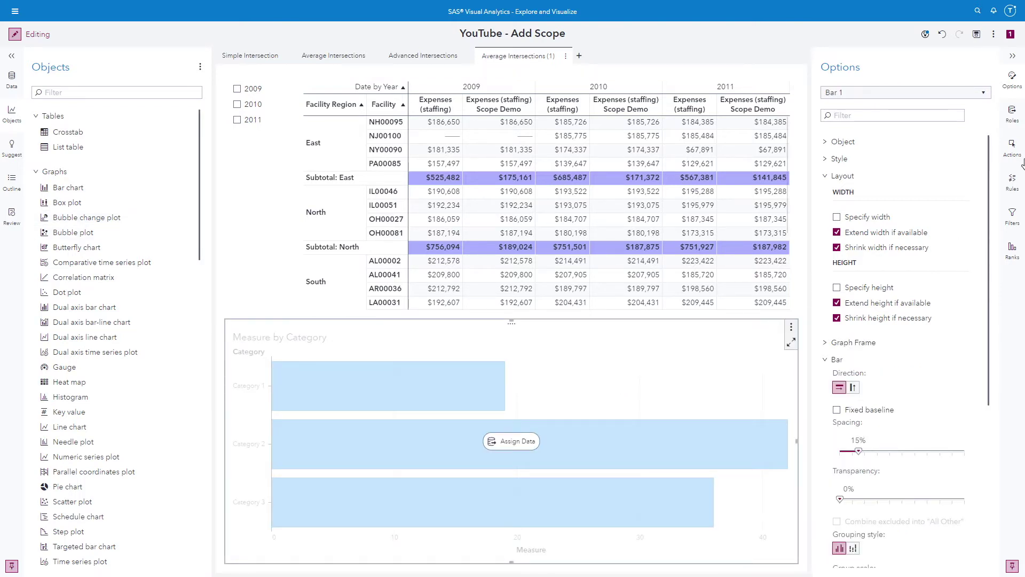
click(1012, 113)
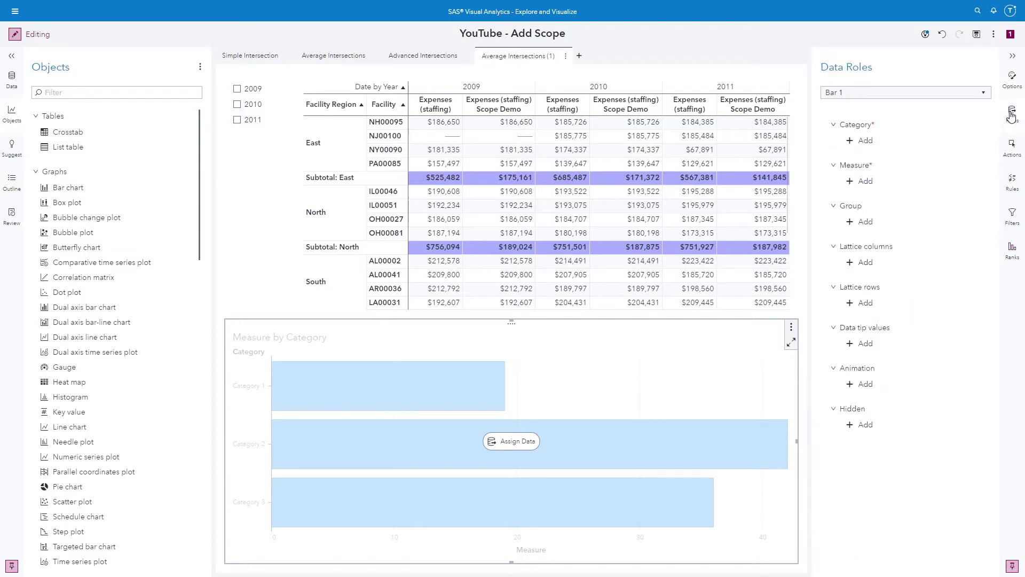
click(859, 142)
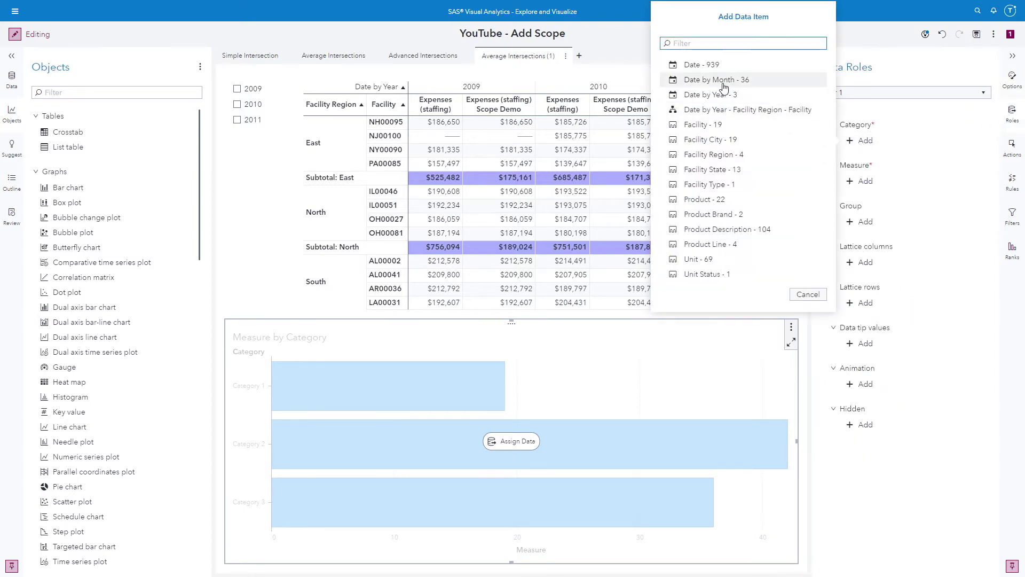
click(706, 155)
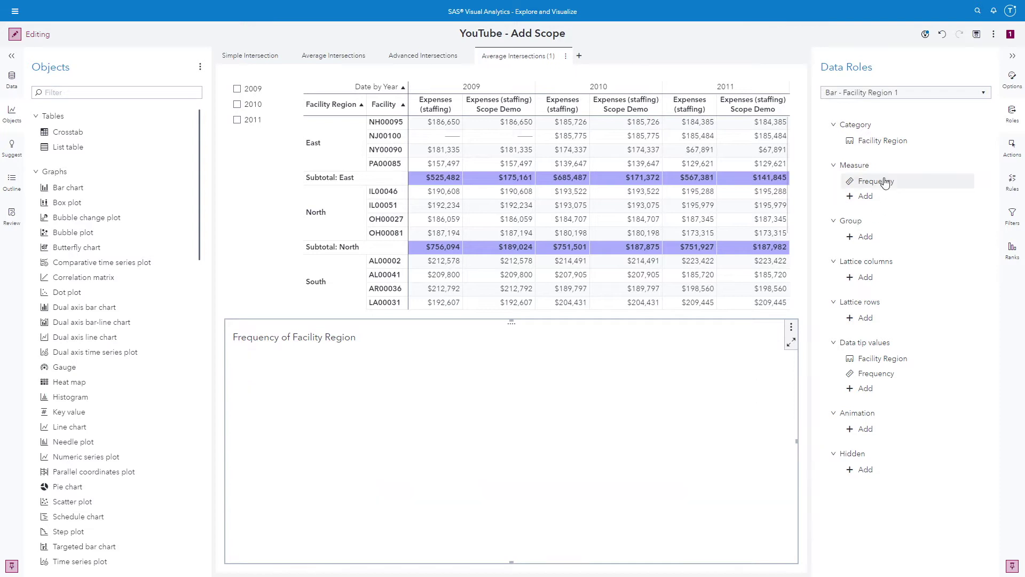
click(886, 182)
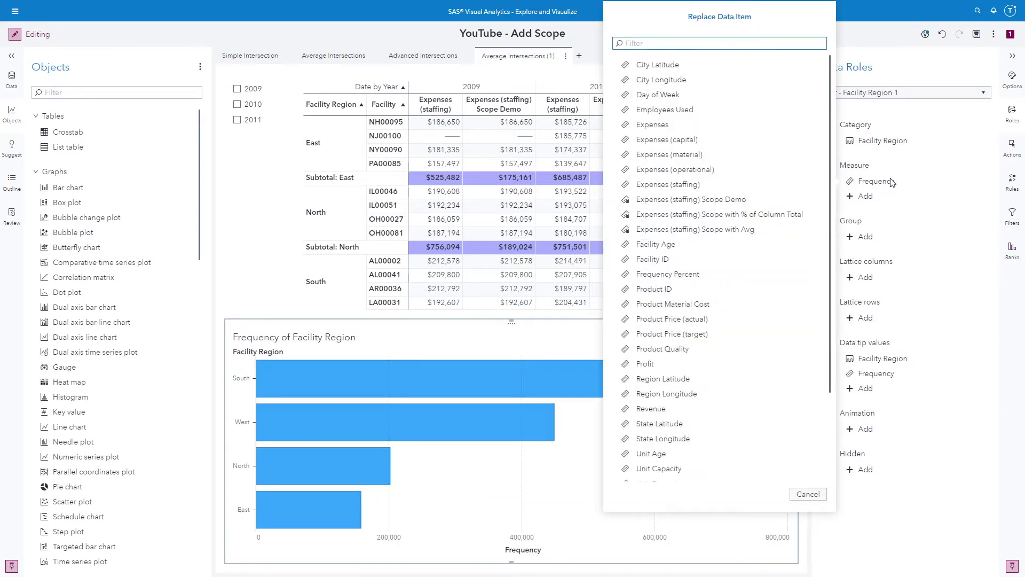
click(708, 200)
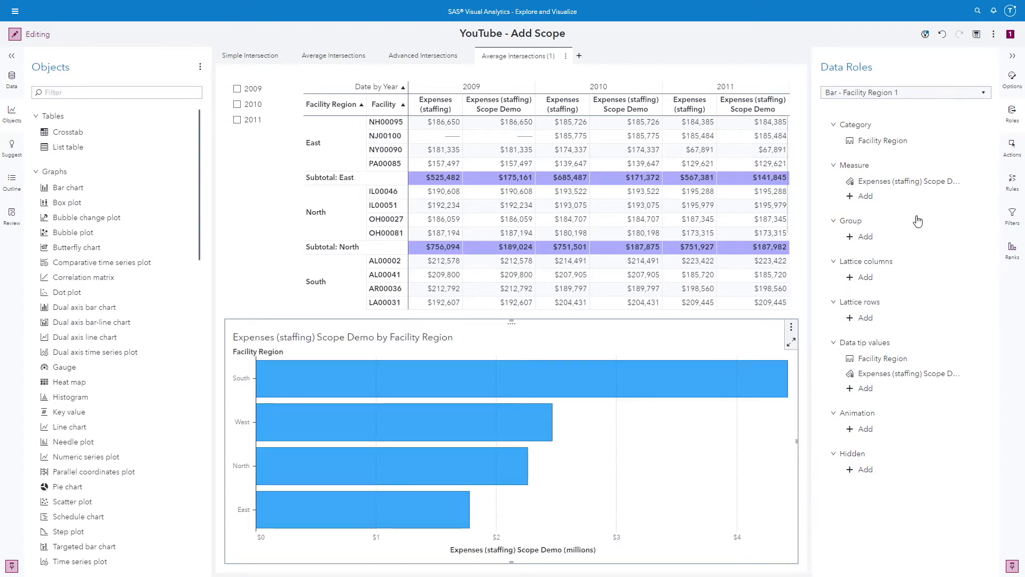
Step: Turn on bold value labels for the bar chart's segments
click(1011, 78)
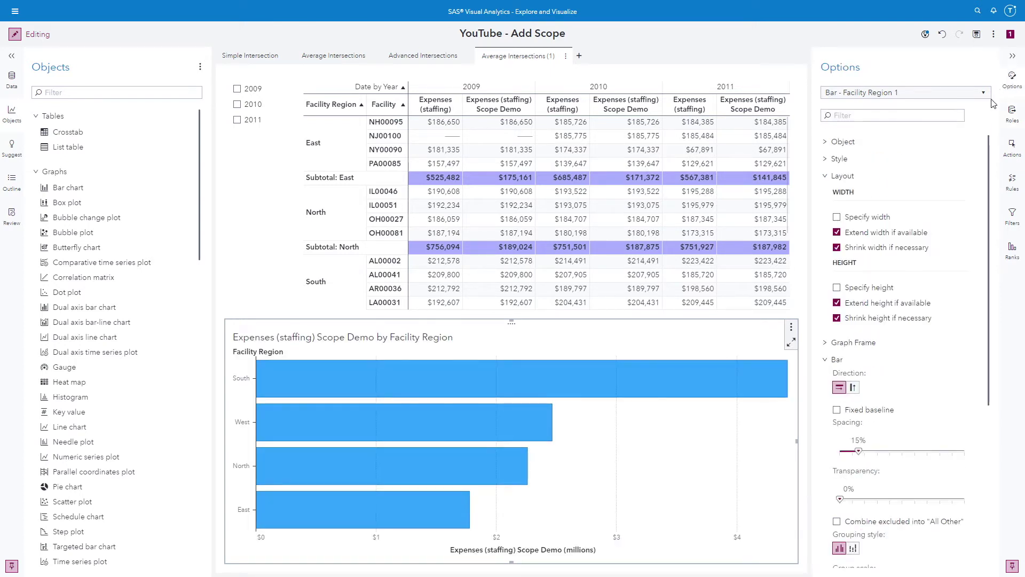
click(826, 176)
scroll(878, 320, down, 3)
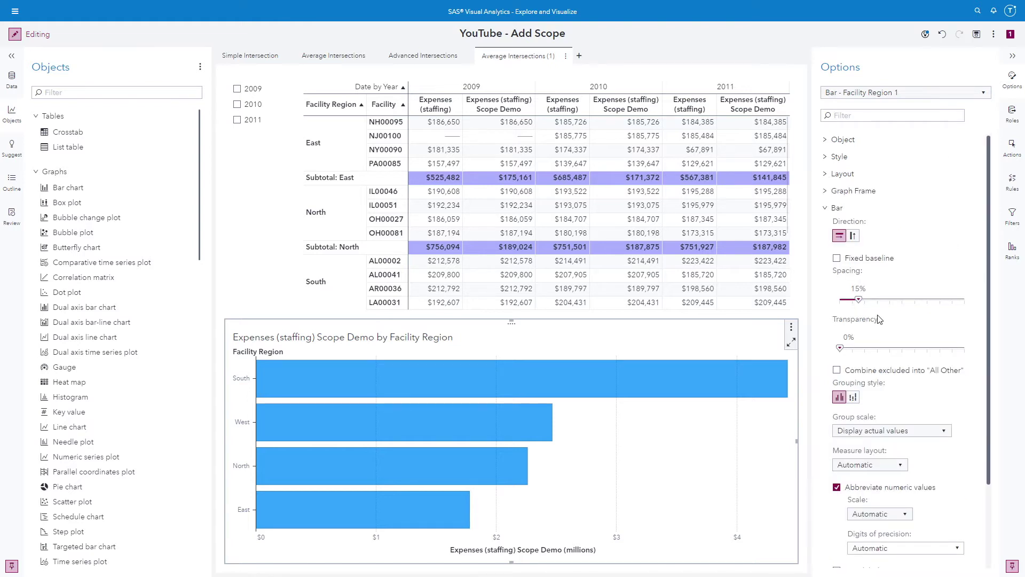
click(837, 483)
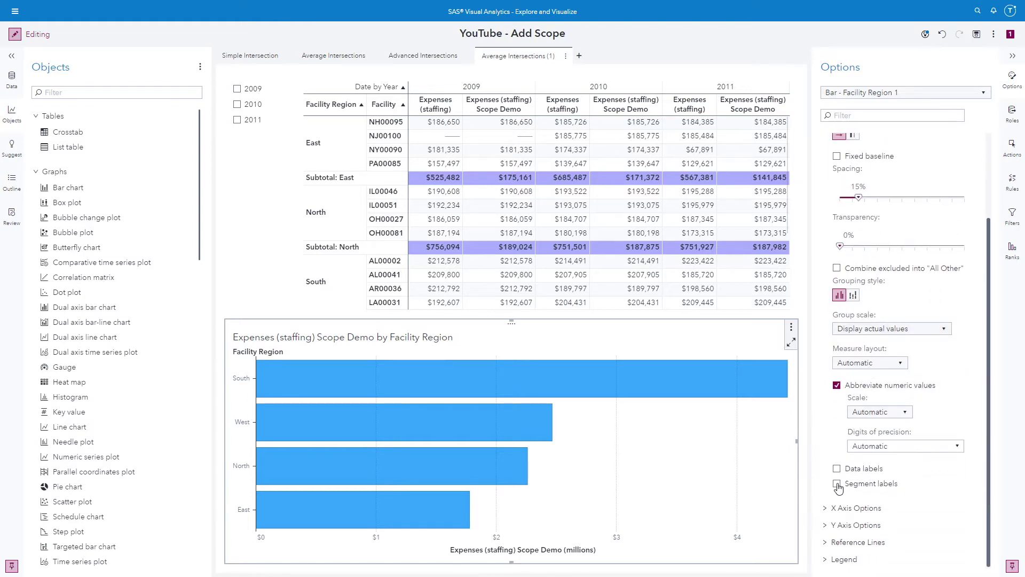
click(893, 510)
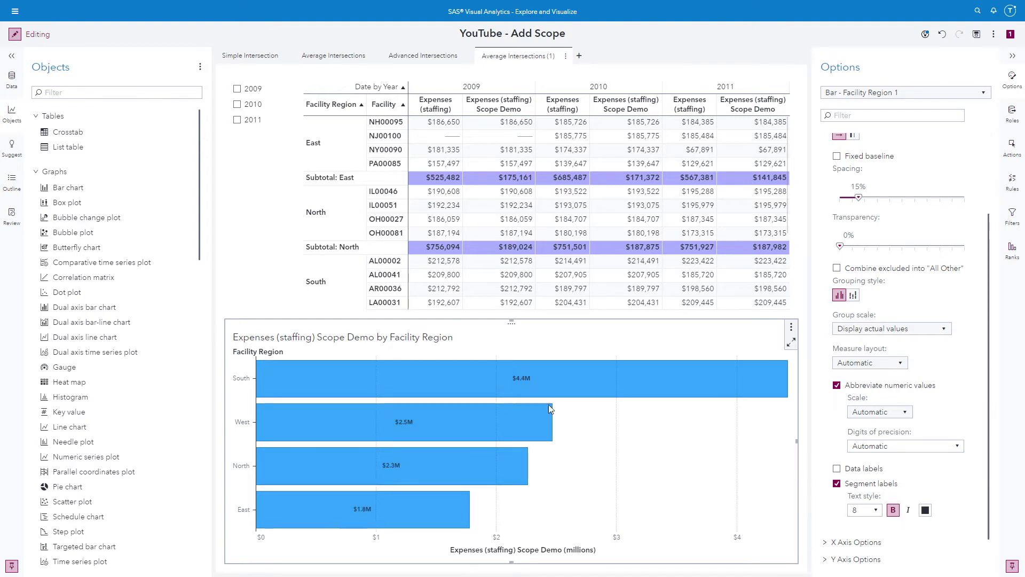
click(264, 151)
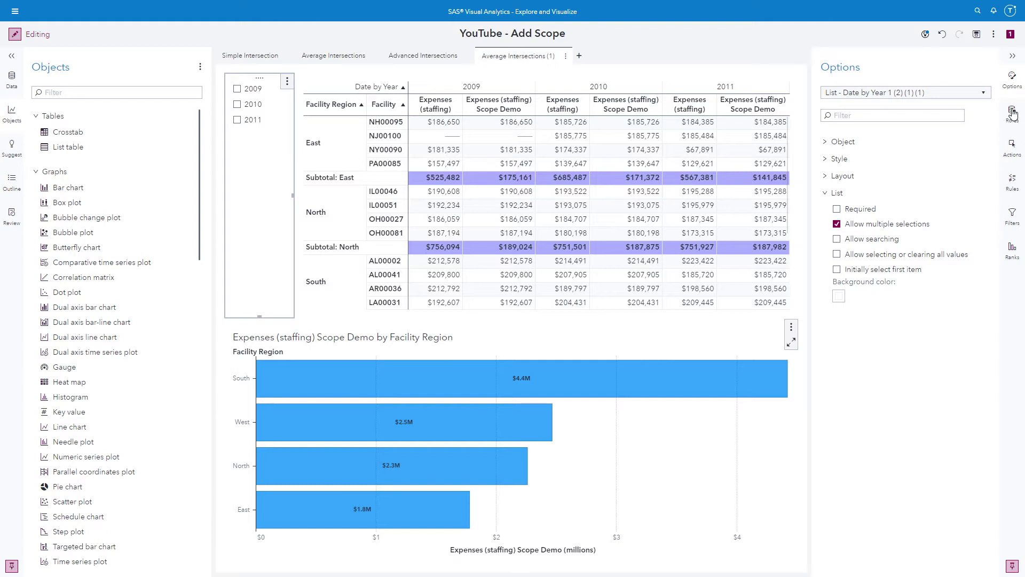
Step: Link the year list to the Facility Region bar chart and filter to 2009
click(1011, 148)
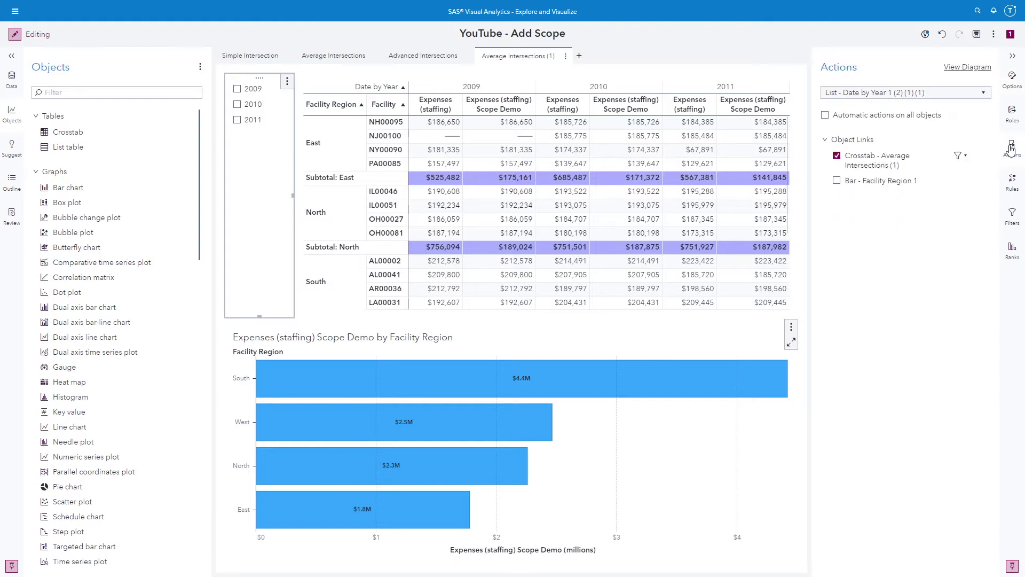
click(837, 180)
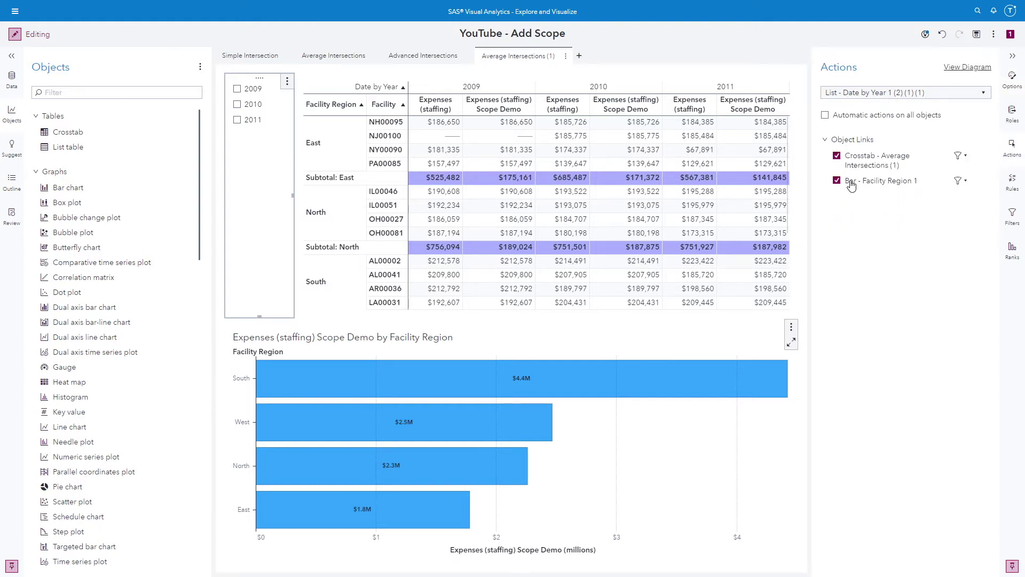
click(237, 89)
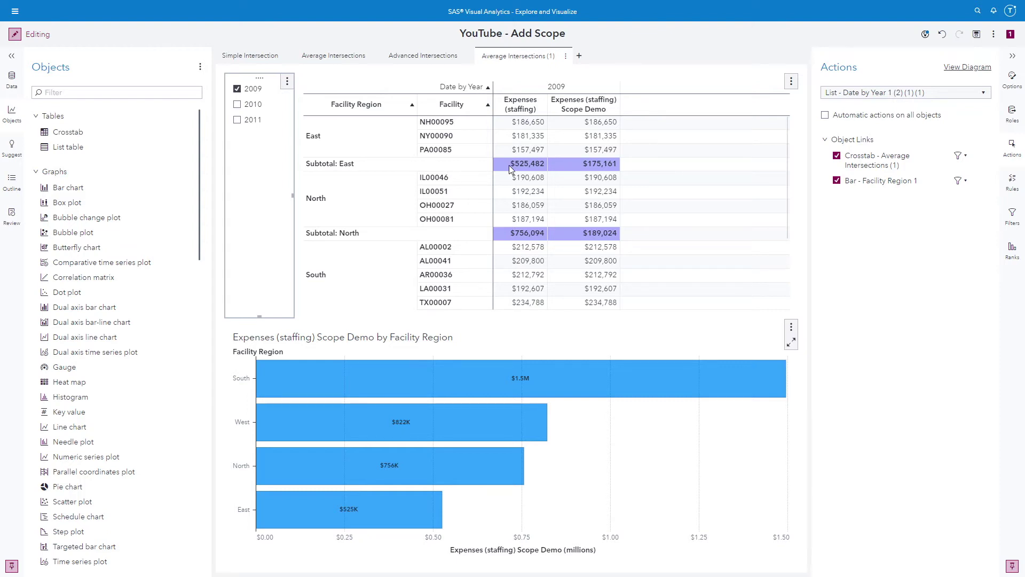
mouse_move(312, 522)
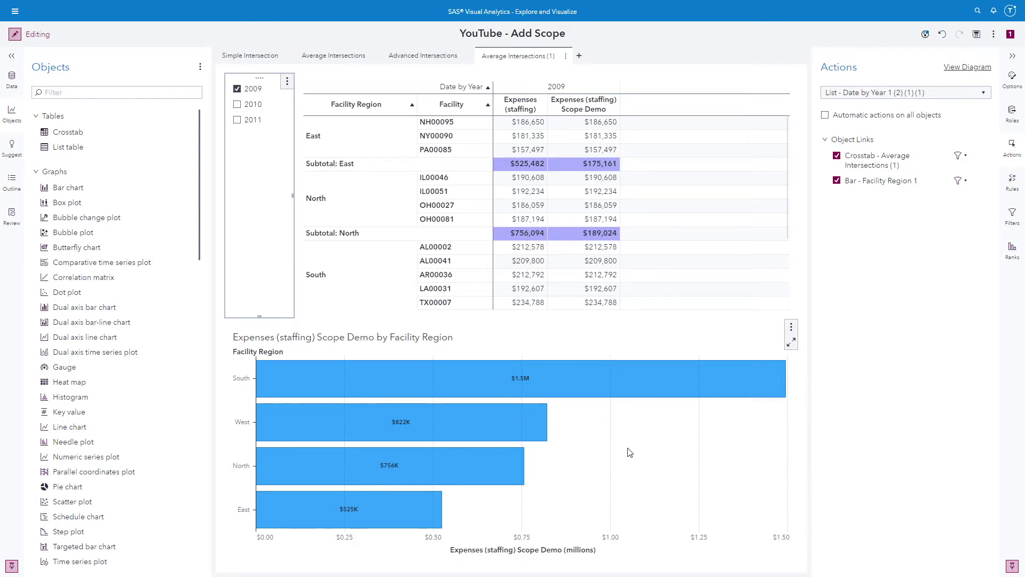
Step: Duplicate the bar chart and place the copy beside the original
click(792, 327)
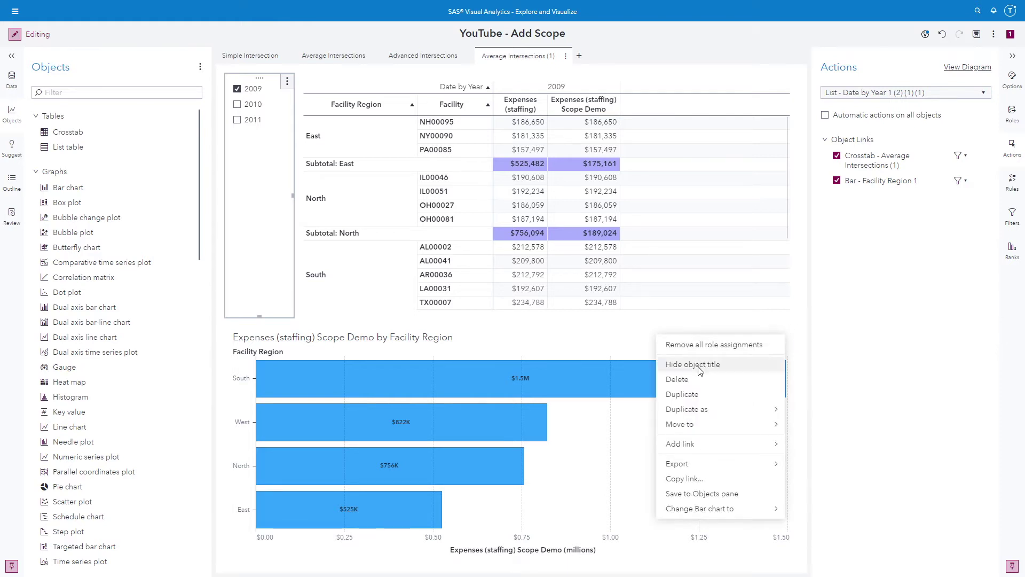
click(690, 395)
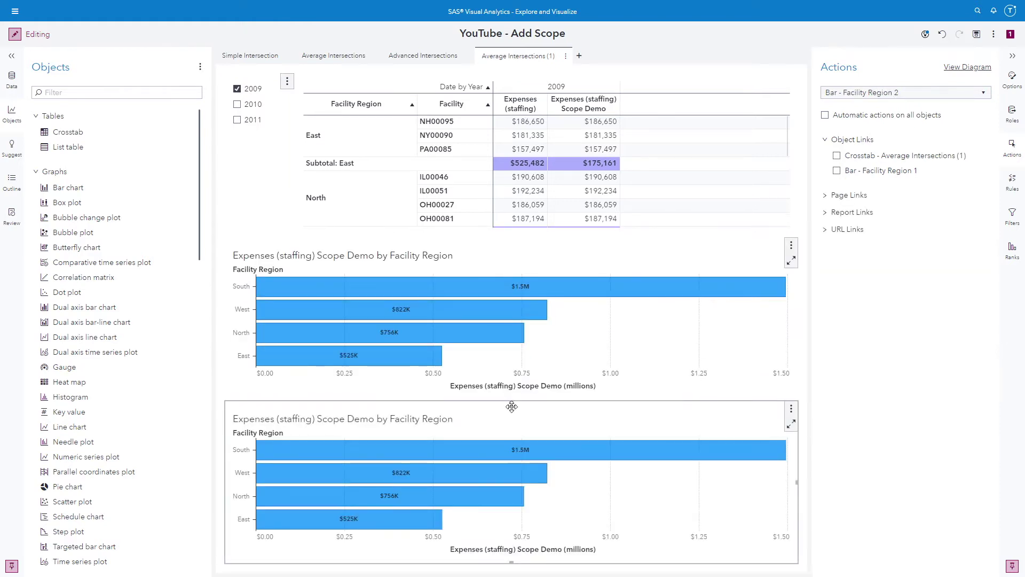
drag(512, 408, 716, 327)
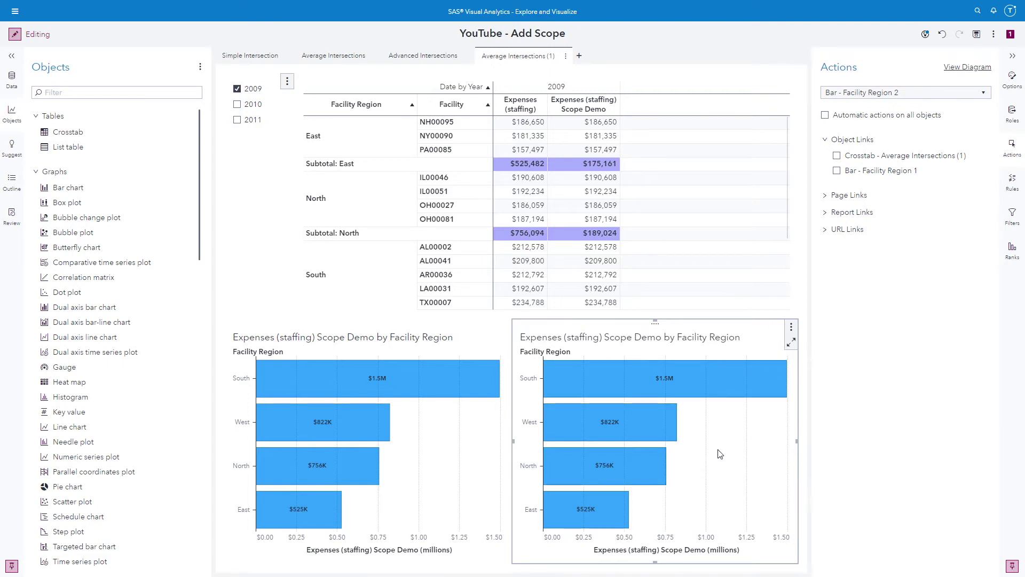
Step: Group the copied chart by Date by Year, then go to the Advanced Intersections page
click(1012, 112)
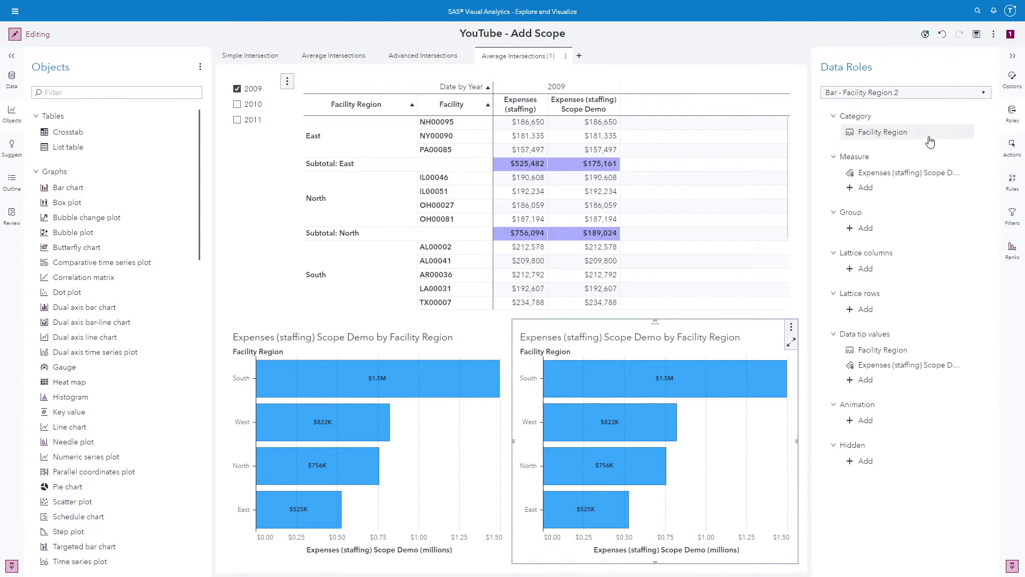
click(861, 228)
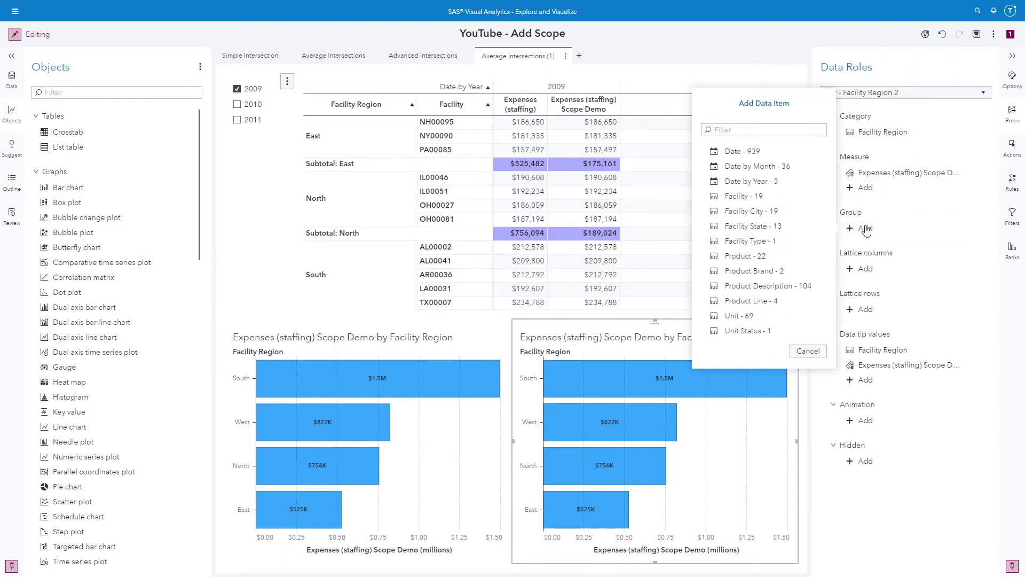
click(761, 182)
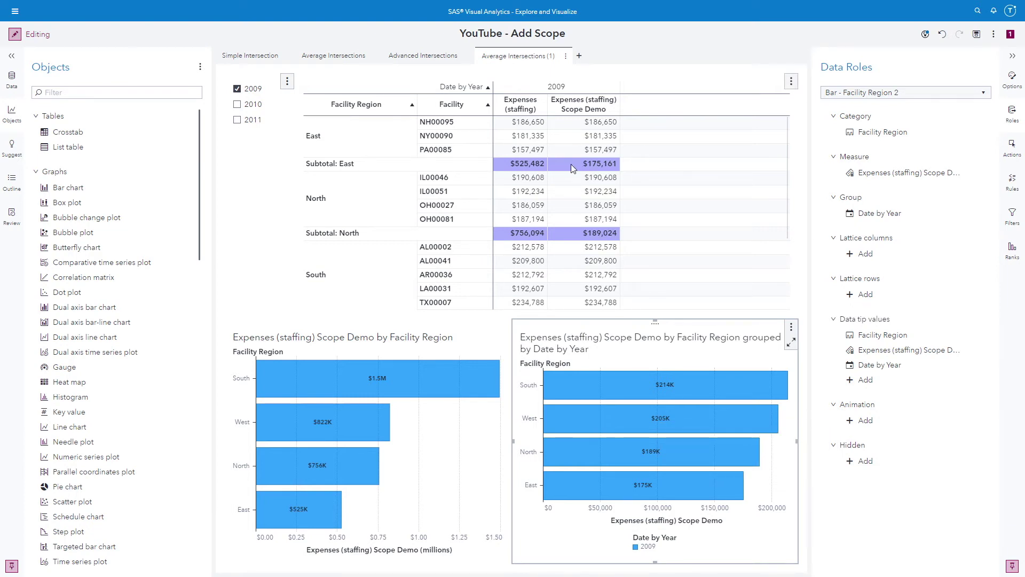
click(516, 442)
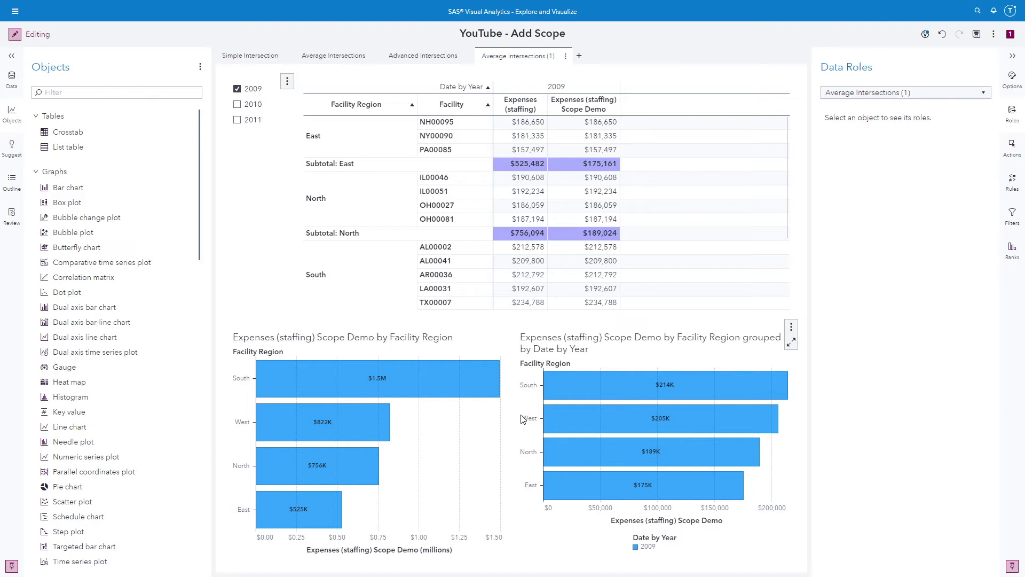
click(413, 56)
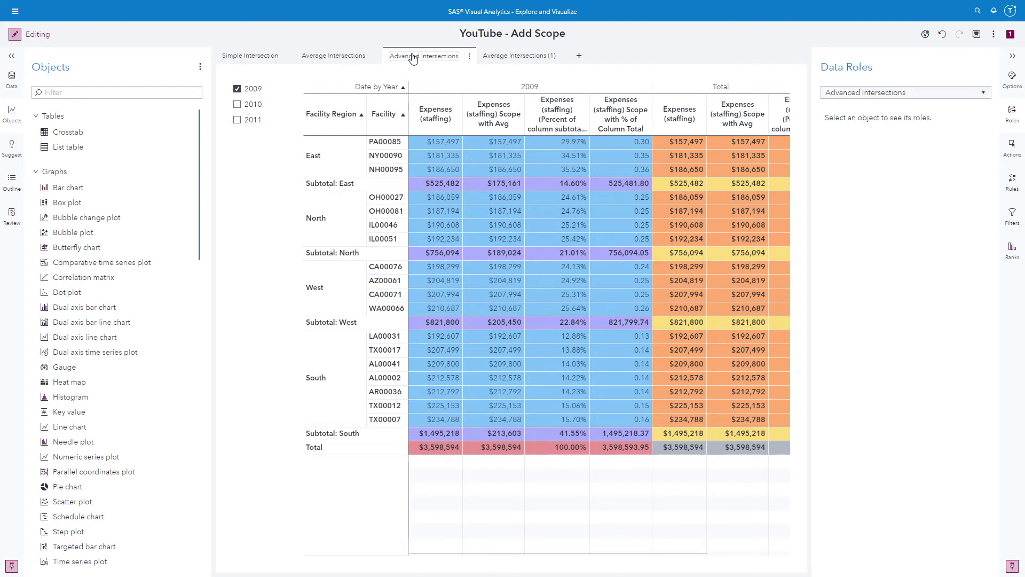
Step: Show the Advanced Intersections crosstab's display rules and start a new Any Measure rule
click(471, 490)
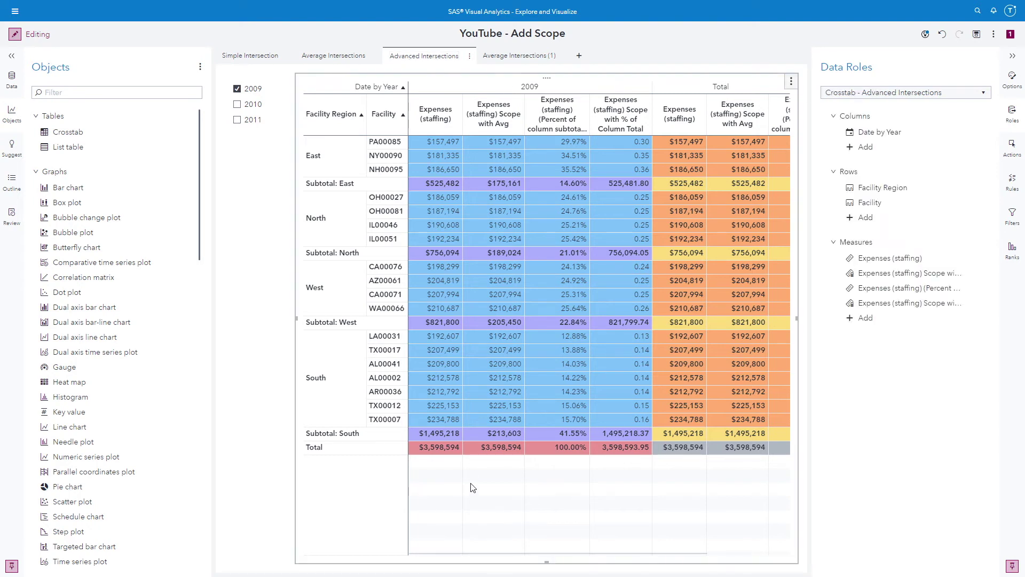
click(1017, 184)
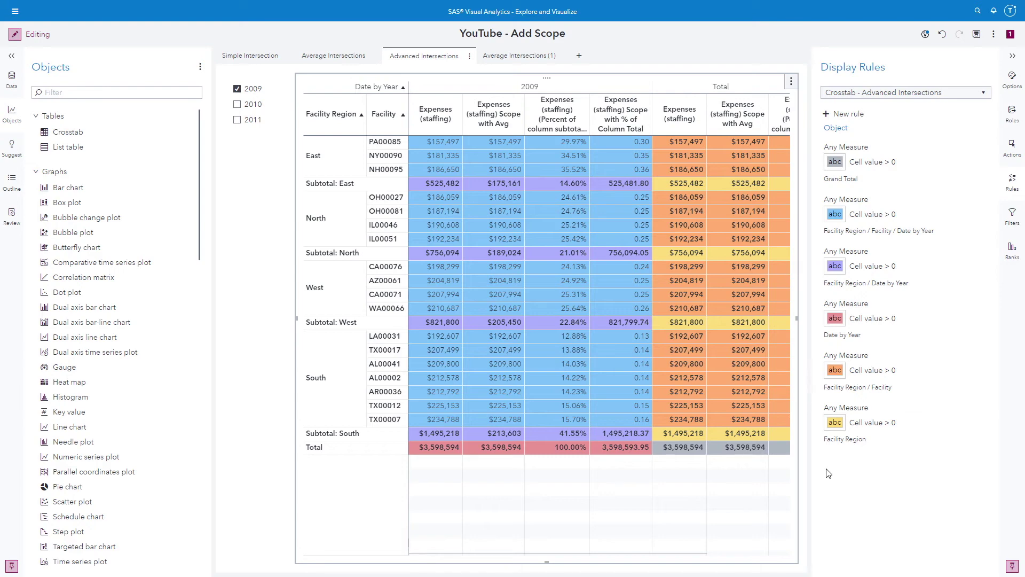
click(827, 114)
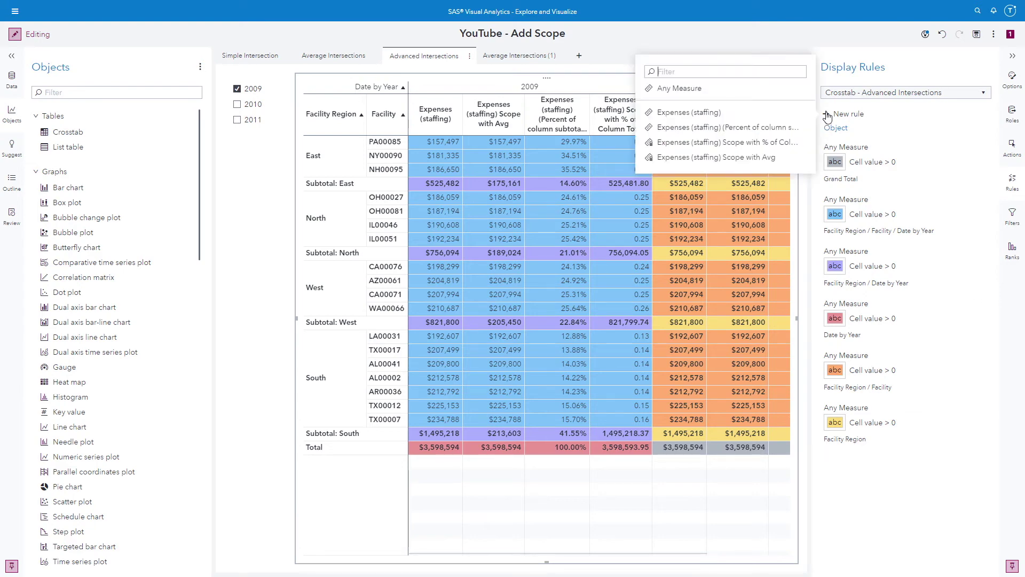
click(667, 88)
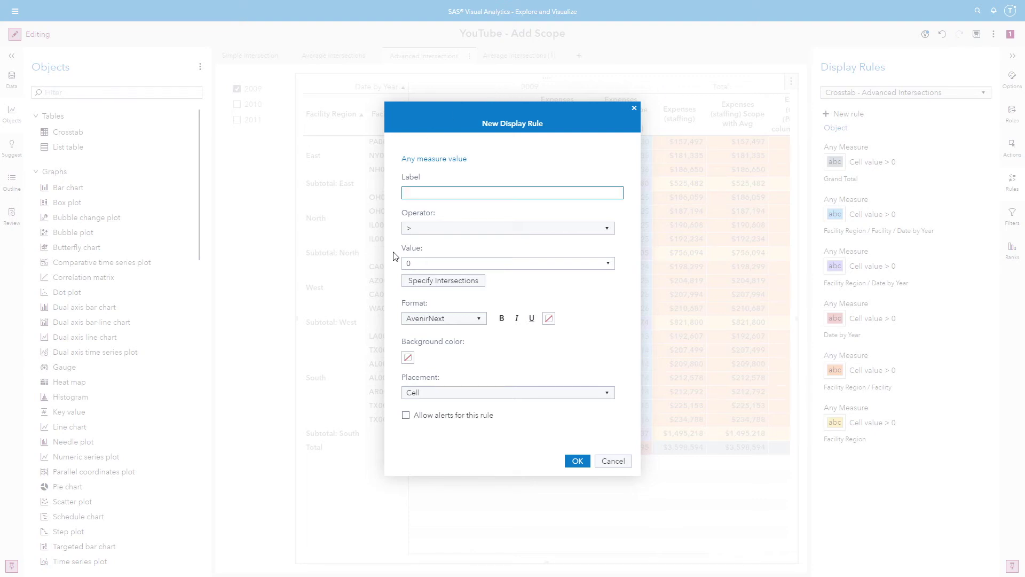
Step: Try a greater-than condition and the intersection choices, then discard the new rule
click(424, 262)
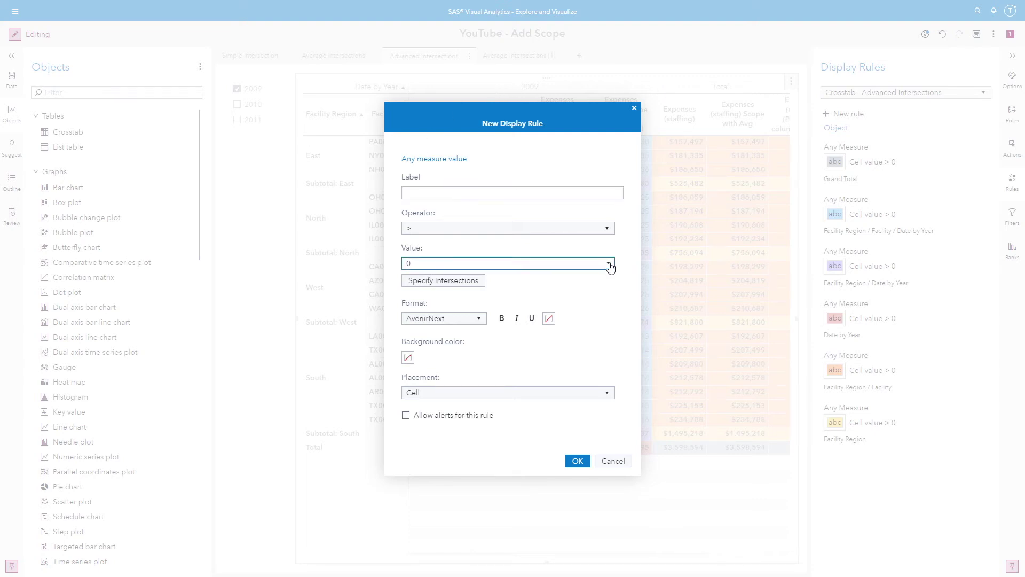
click(610, 234)
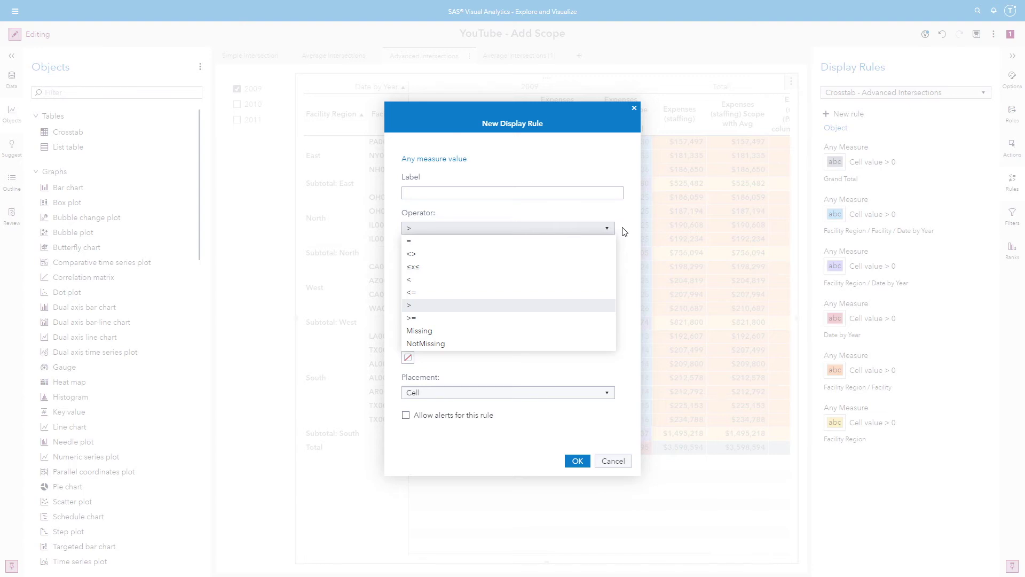
click(625, 231)
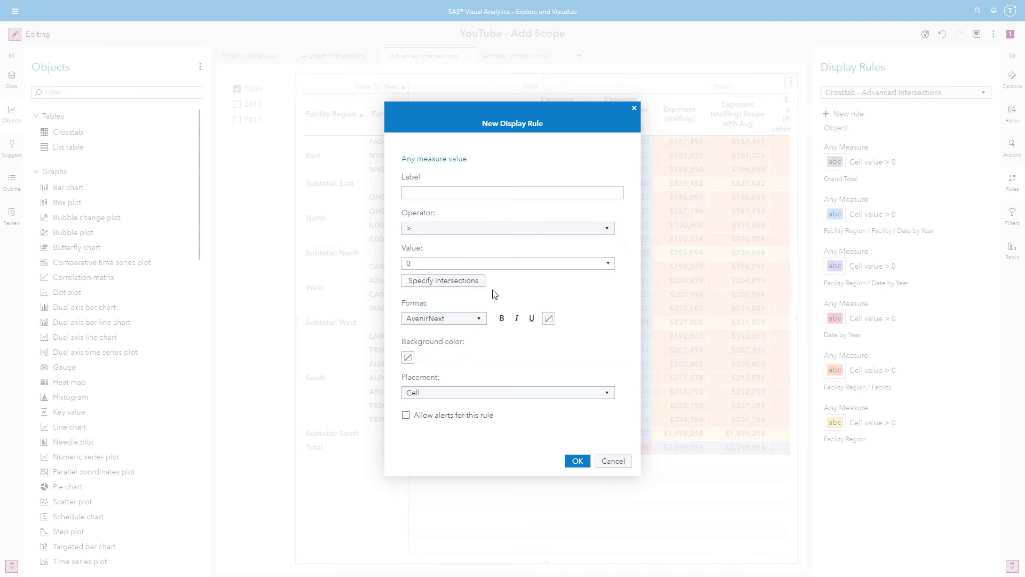
click(471, 284)
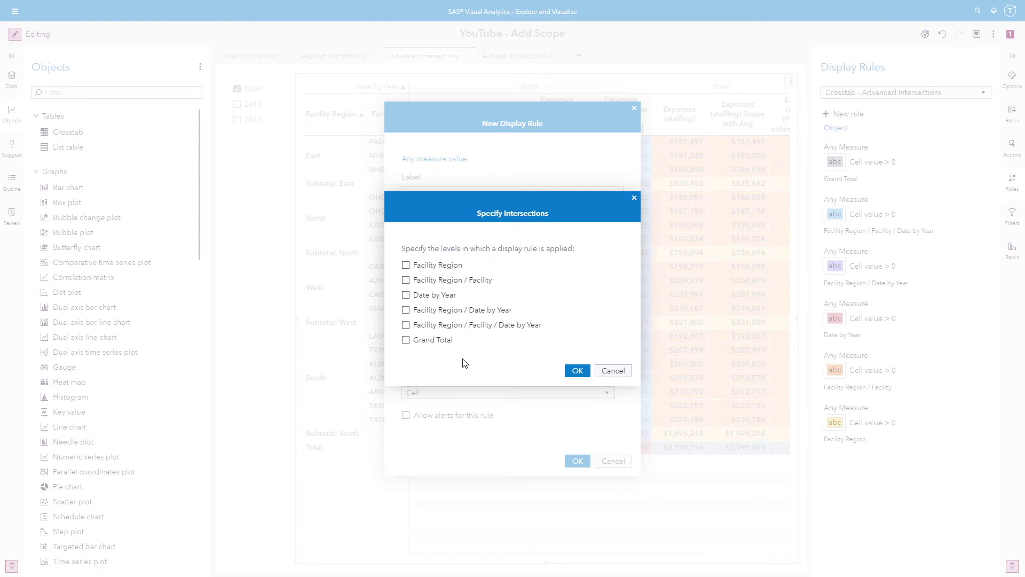
click(577, 373)
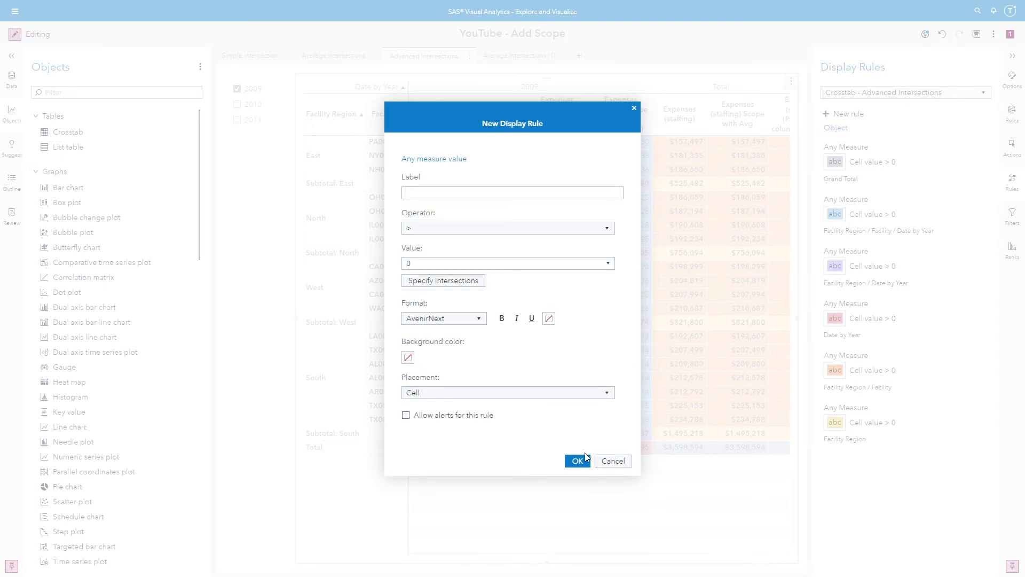
click(623, 462)
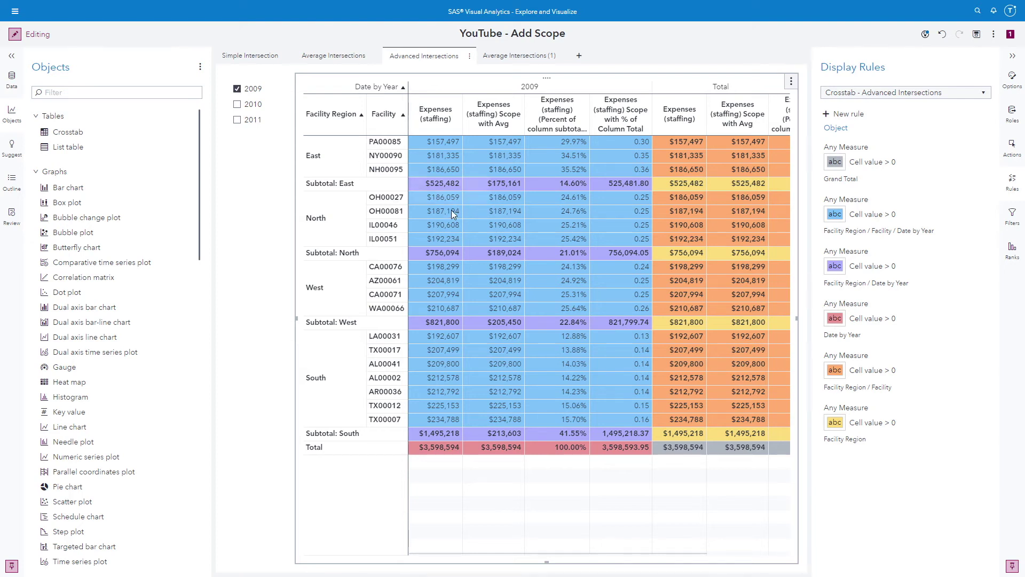
Step: Open the Expenses (staffing) Scope with Avg calculation and review its existing scopes
mouse_move(451, 210)
mouse_move(482, 142)
click(11, 79)
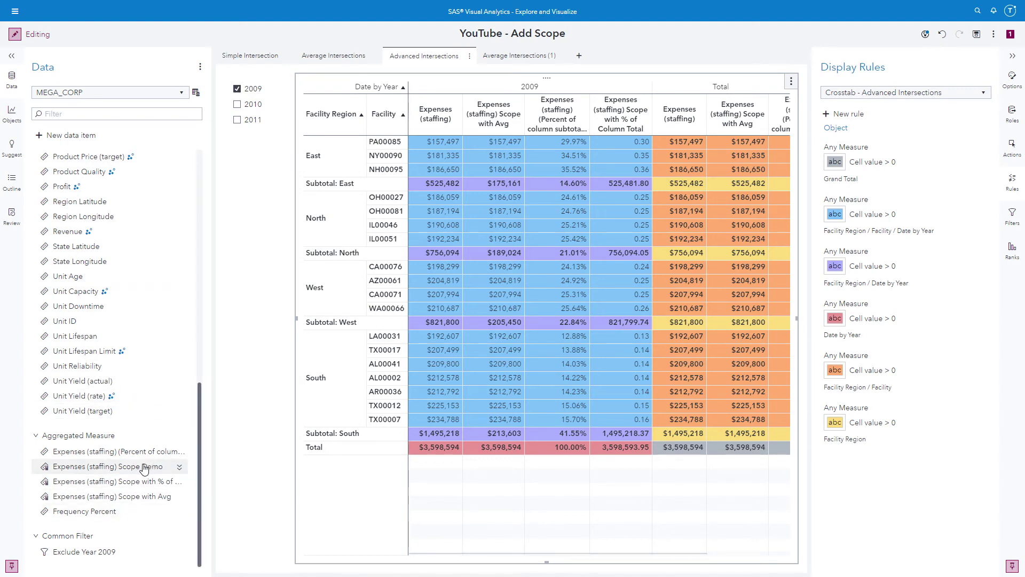
mouse_move(132, 469)
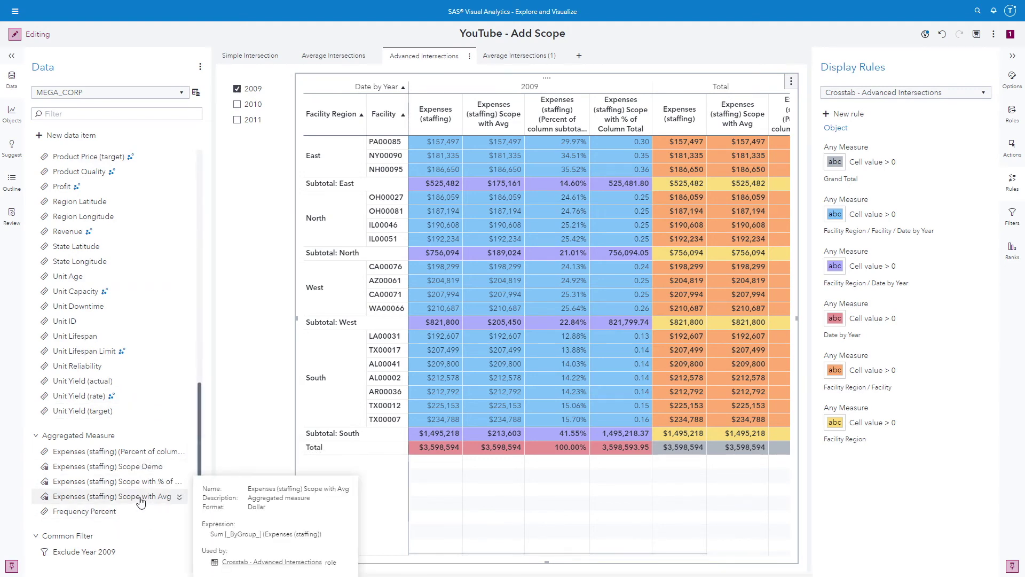
right_click(140, 497)
click(170, 539)
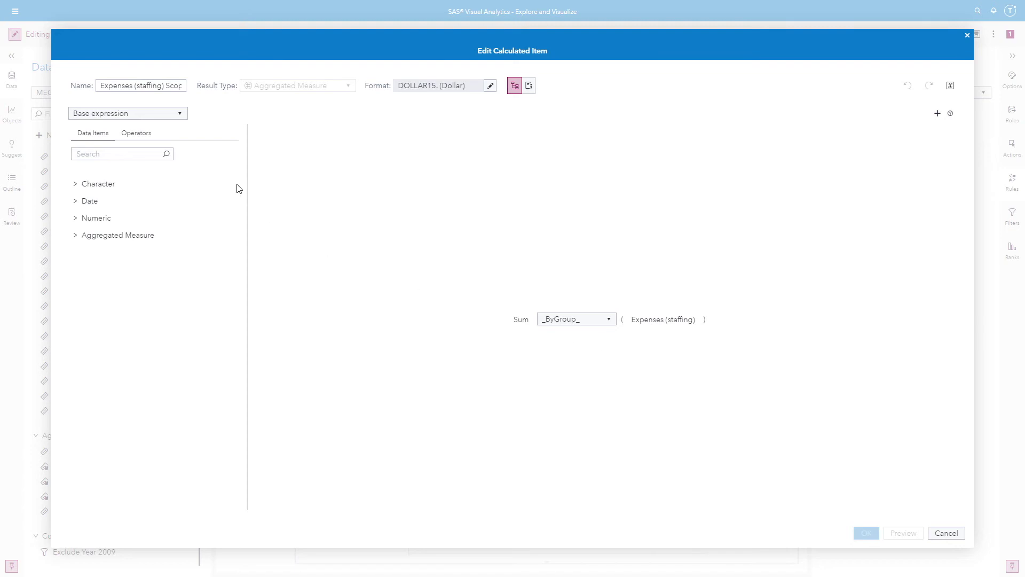
click(180, 113)
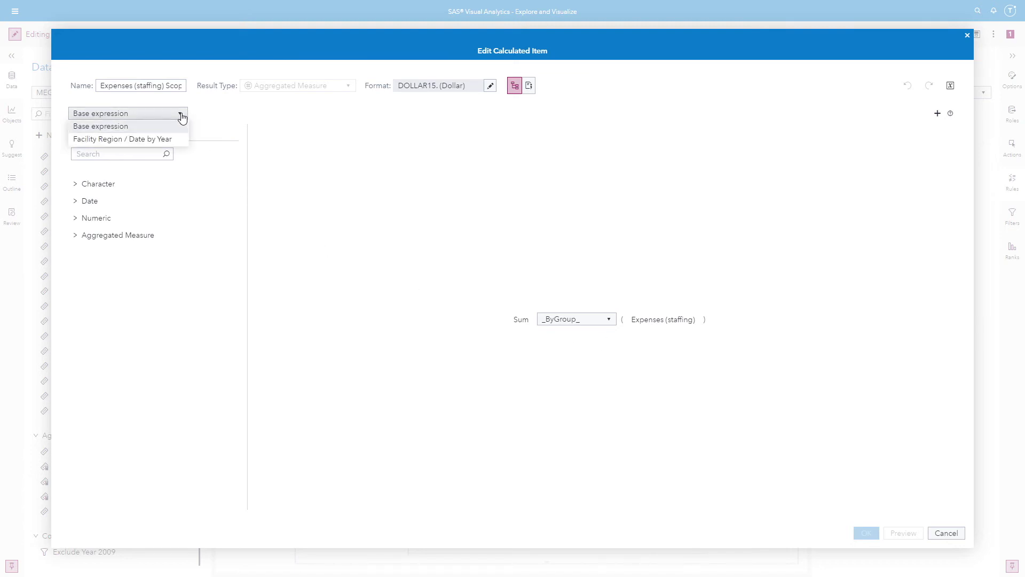
click(335, 173)
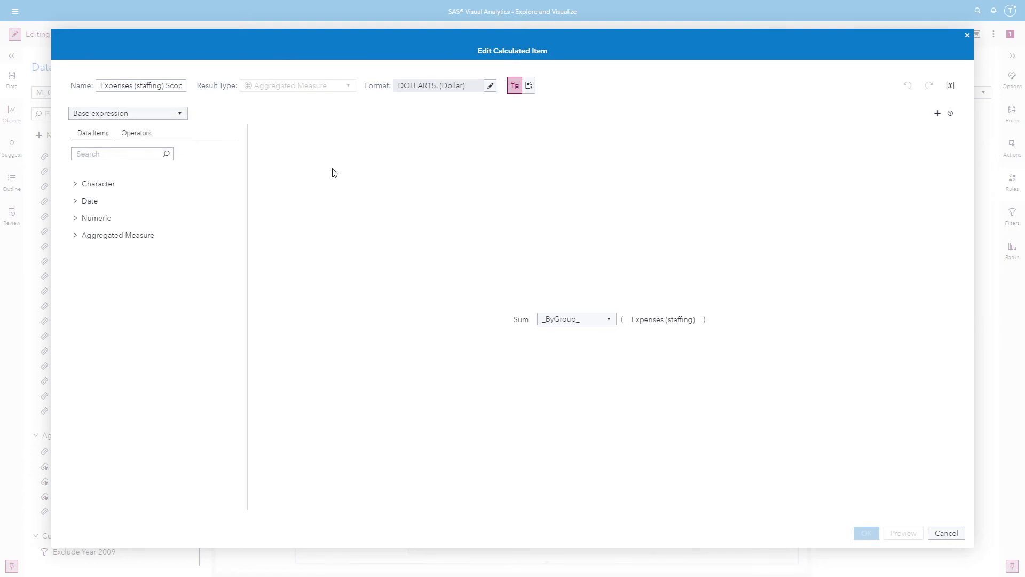
Step: Add a Date by Year scope based on the Facility Region / Date by Year expression, then save
click(937, 114)
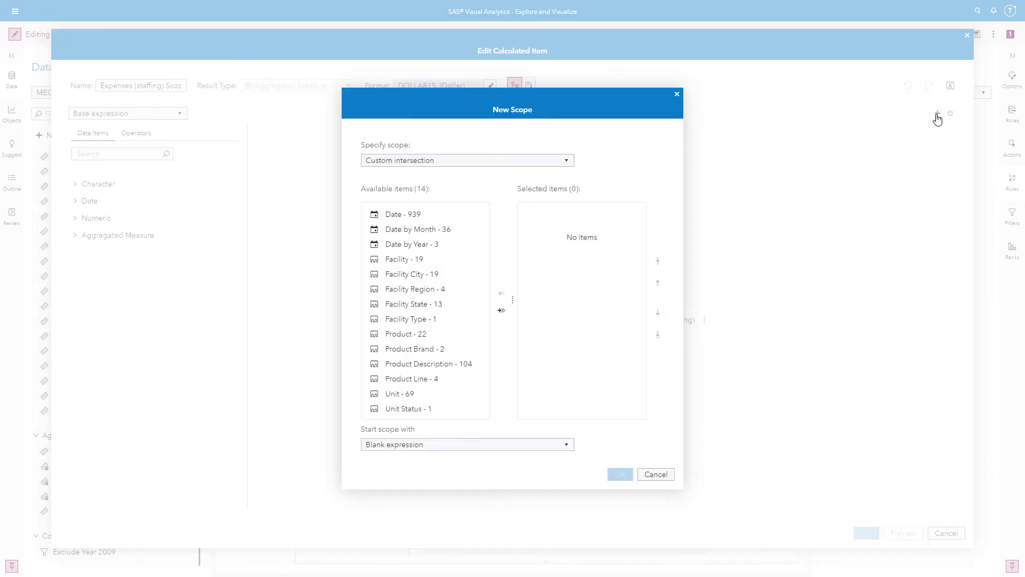
double_click(422, 246)
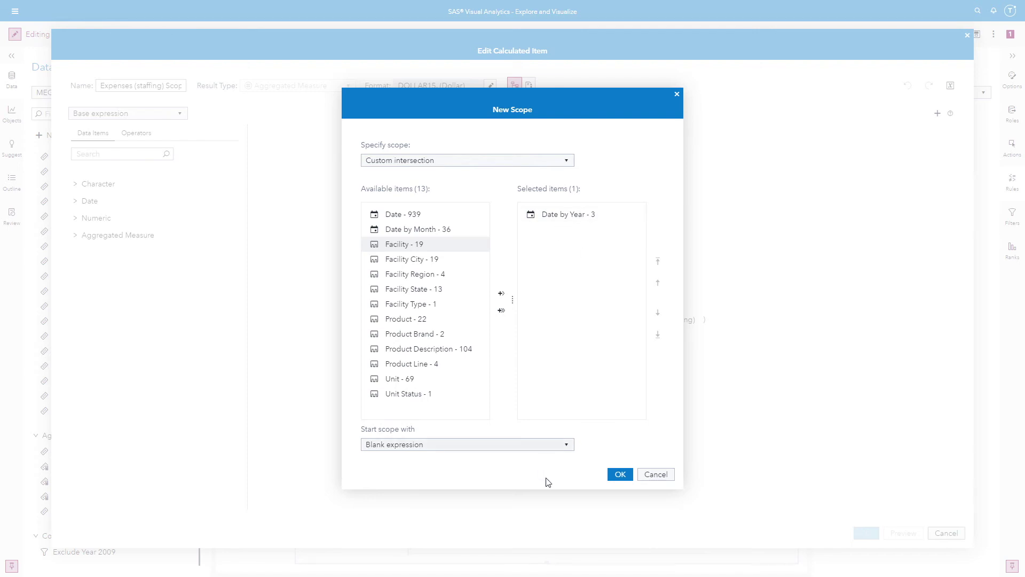
click(569, 447)
click(386, 484)
click(619, 475)
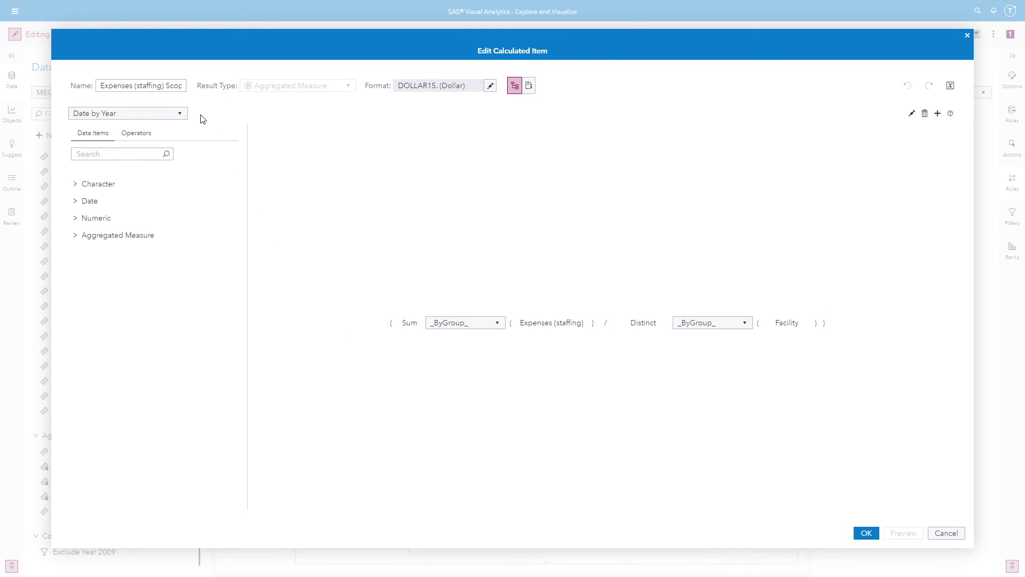
click(866, 533)
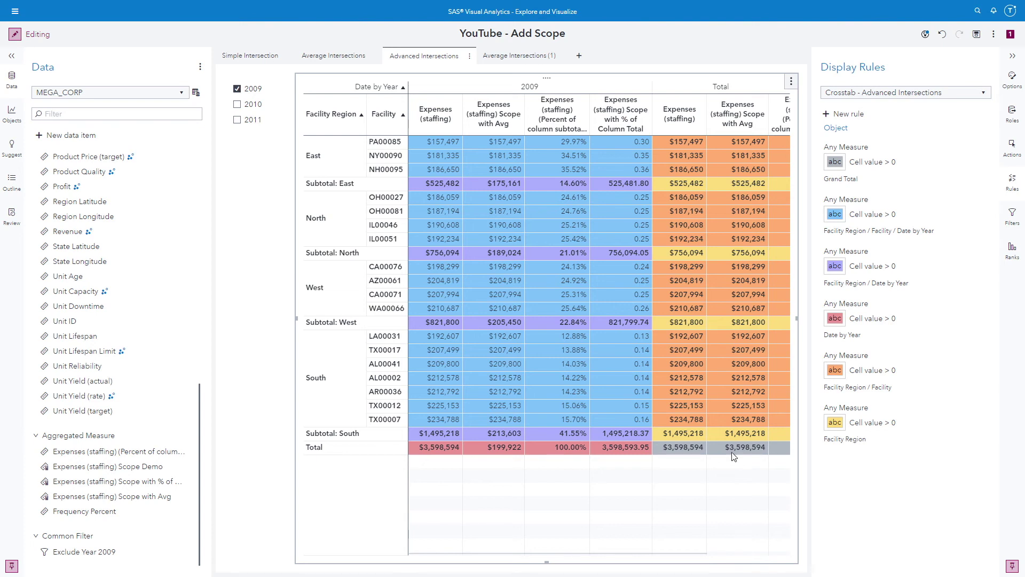
mouse_move(857, 198)
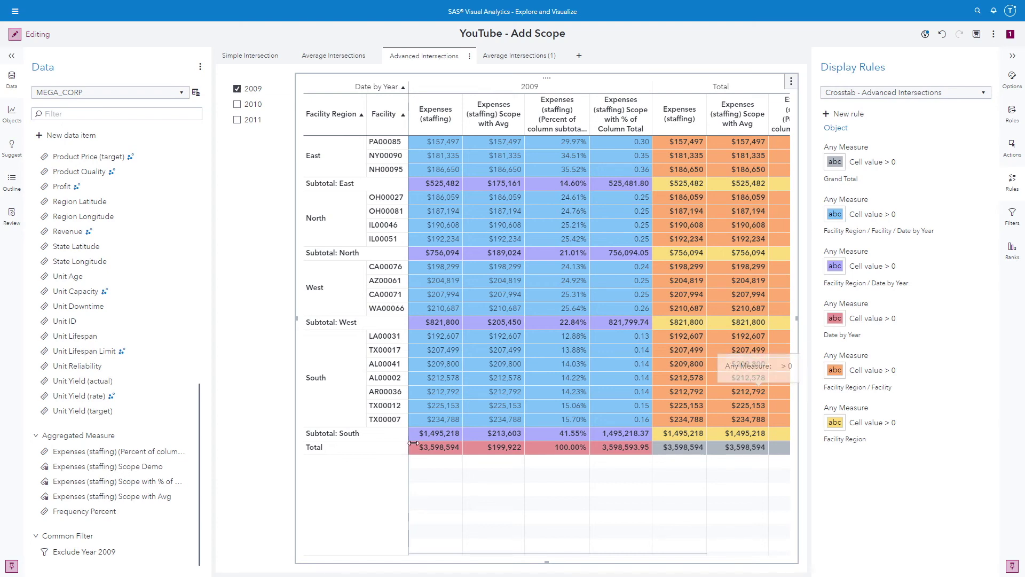
Step: Add a Grand total scope with the constant 1 to Expenses (staffing) Scope with Avg
right_click(135, 498)
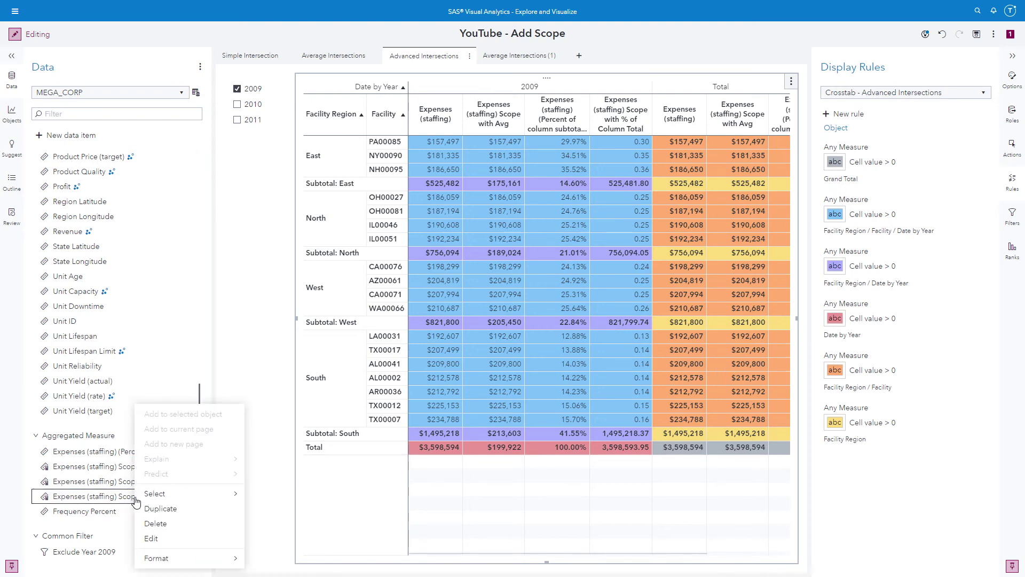
click(174, 543)
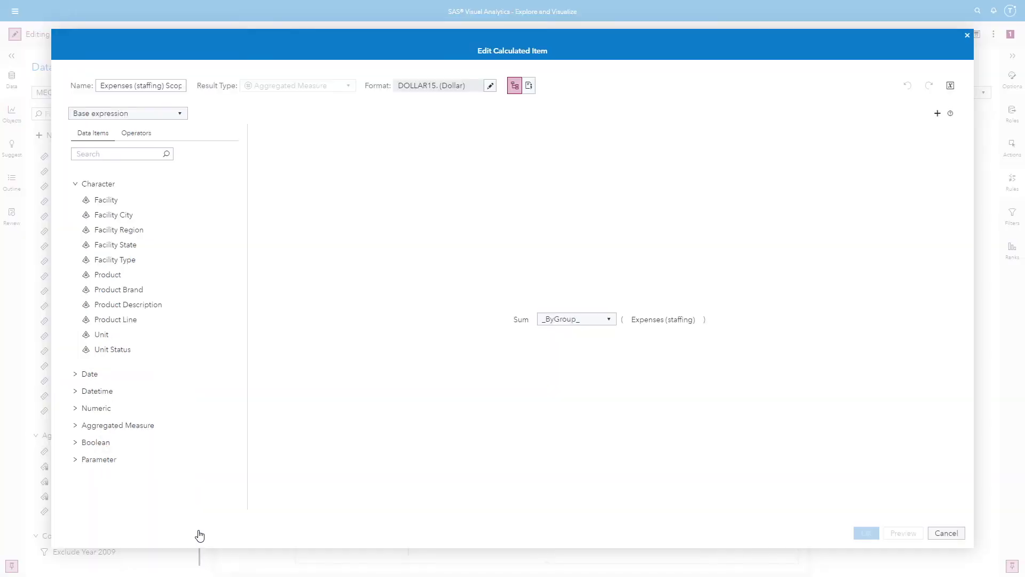
click(937, 113)
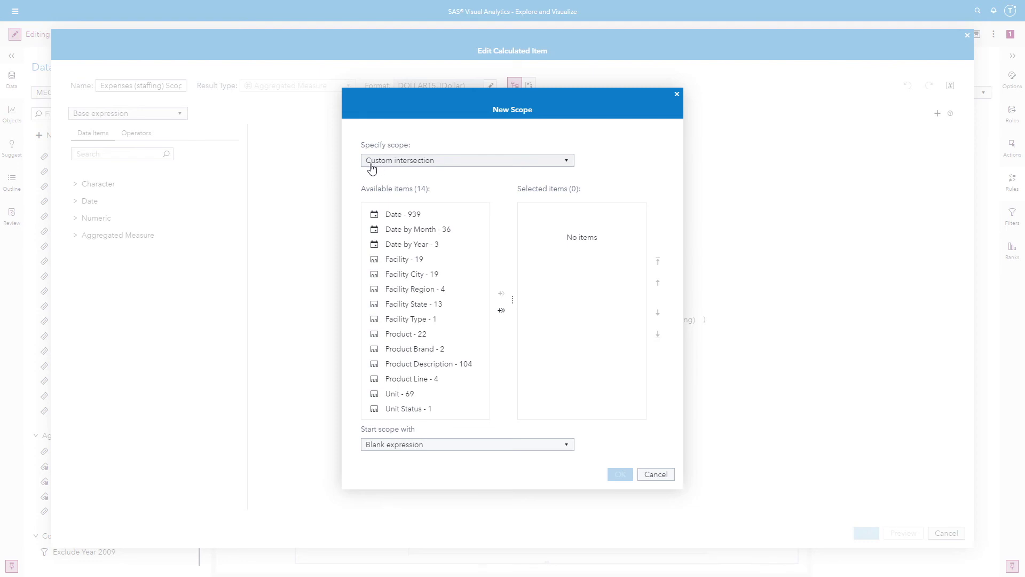
click(569, 160)
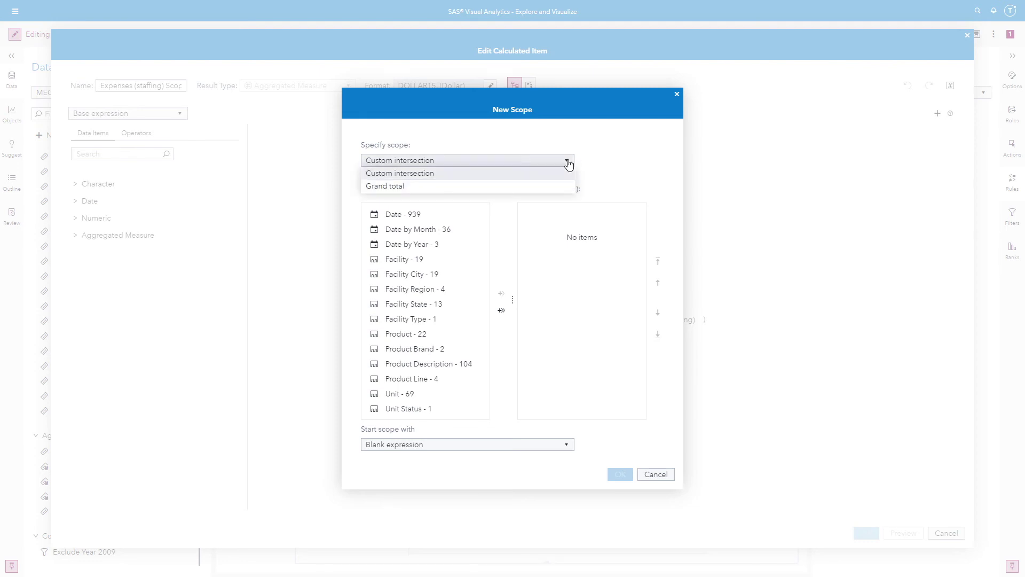
click(396, 188)
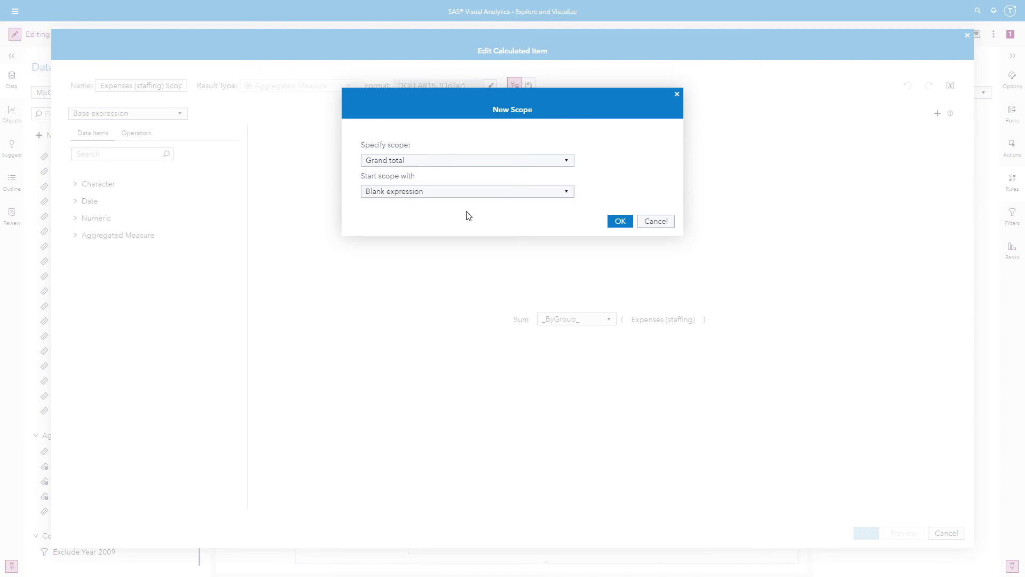
click(620, 223)
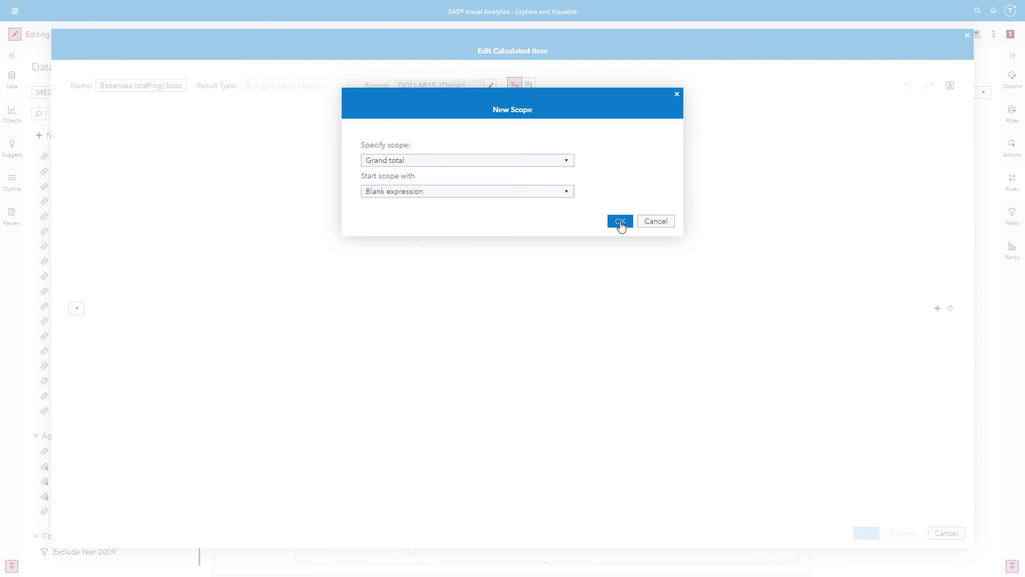
click(597, 315)
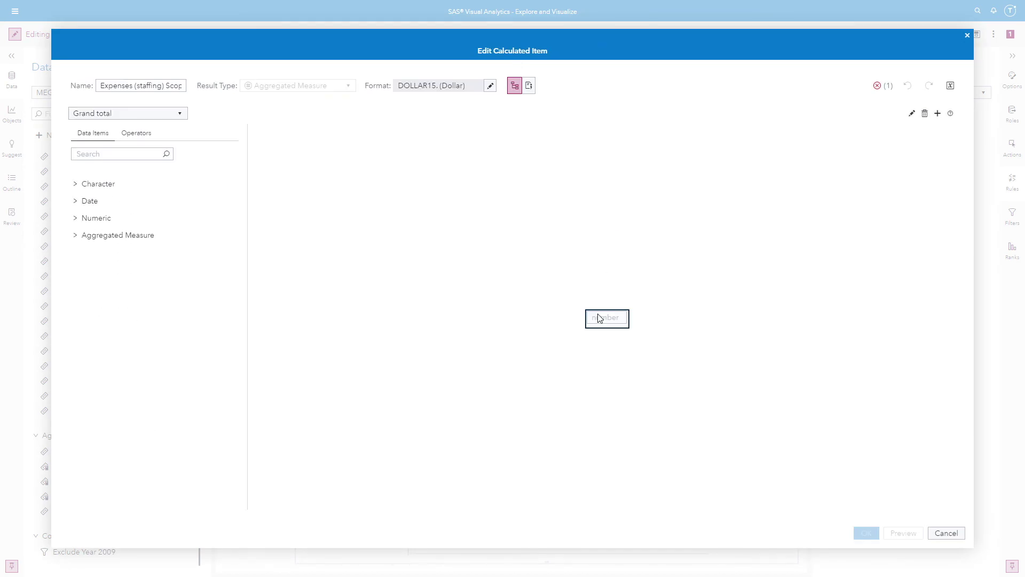
text(1)
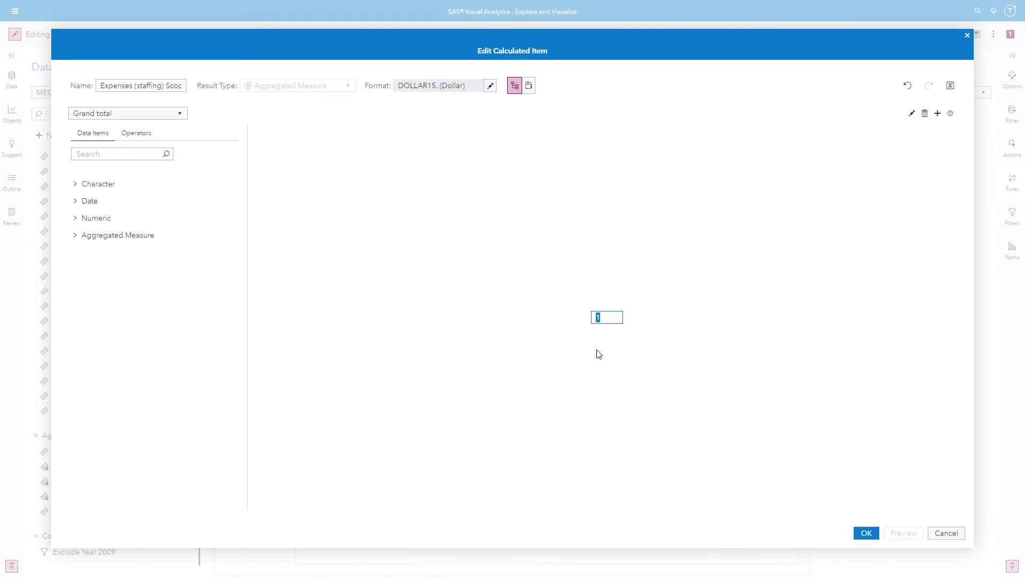
click(866, 533)
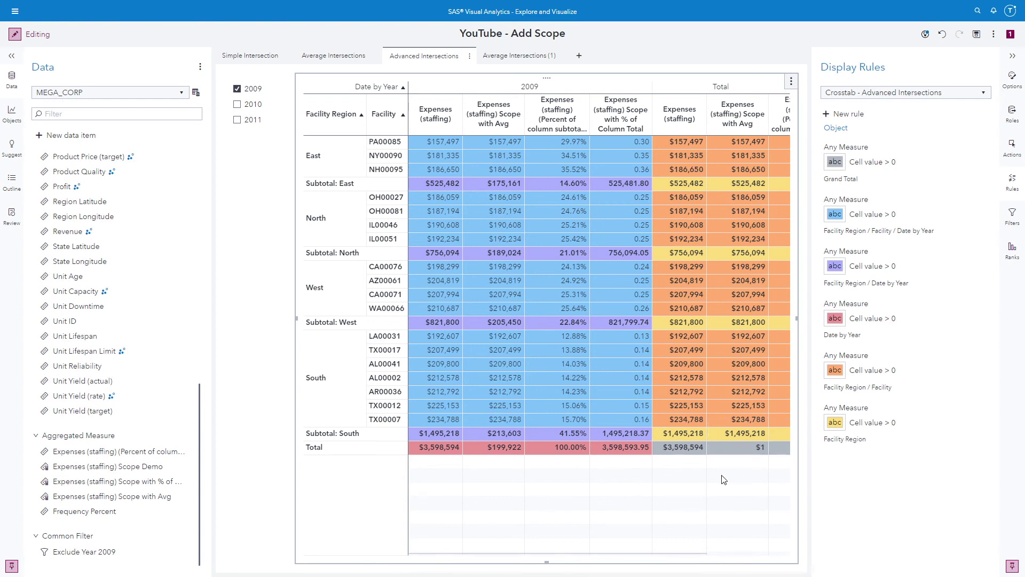
Step: Collapse the Data pane so the crosstab widens to show all Total columns
click(11, 59)
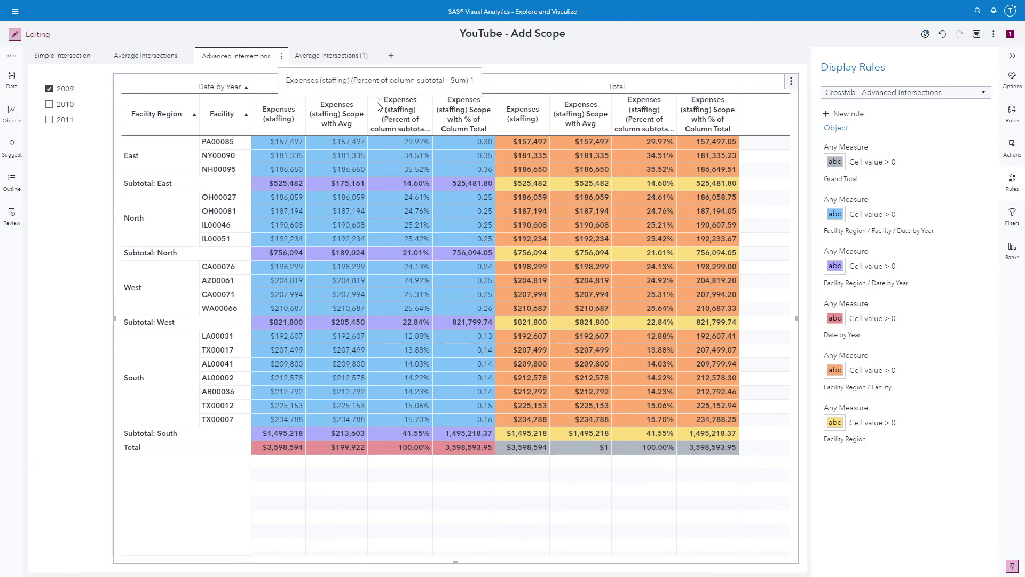
mouse_move(399, 142)
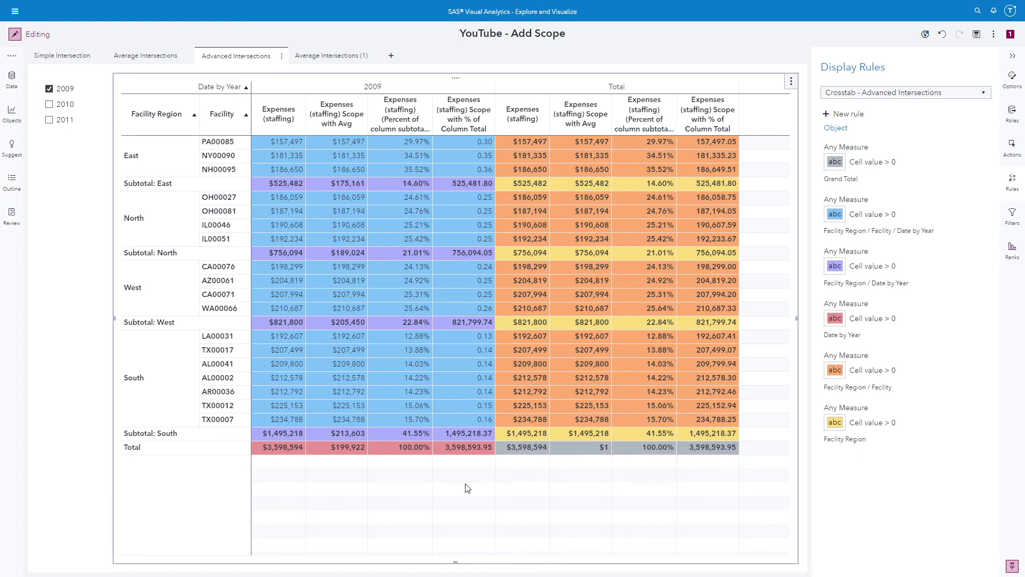
Step: Inspect the Facility Region / Facility / Date by Year scope of % of Column Total, then cancel
click(12, 79)
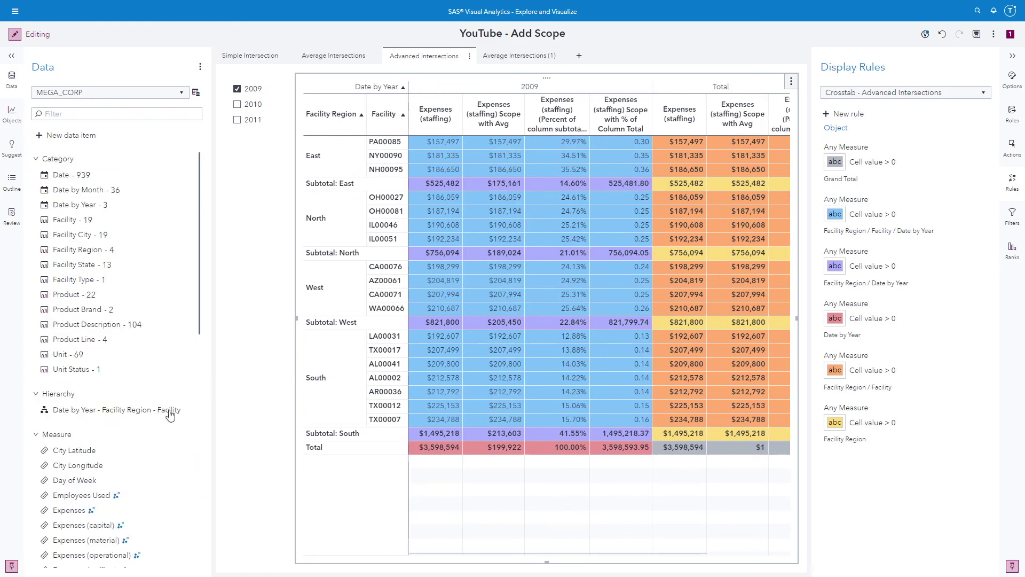
scroll(154, 435, down, 10)
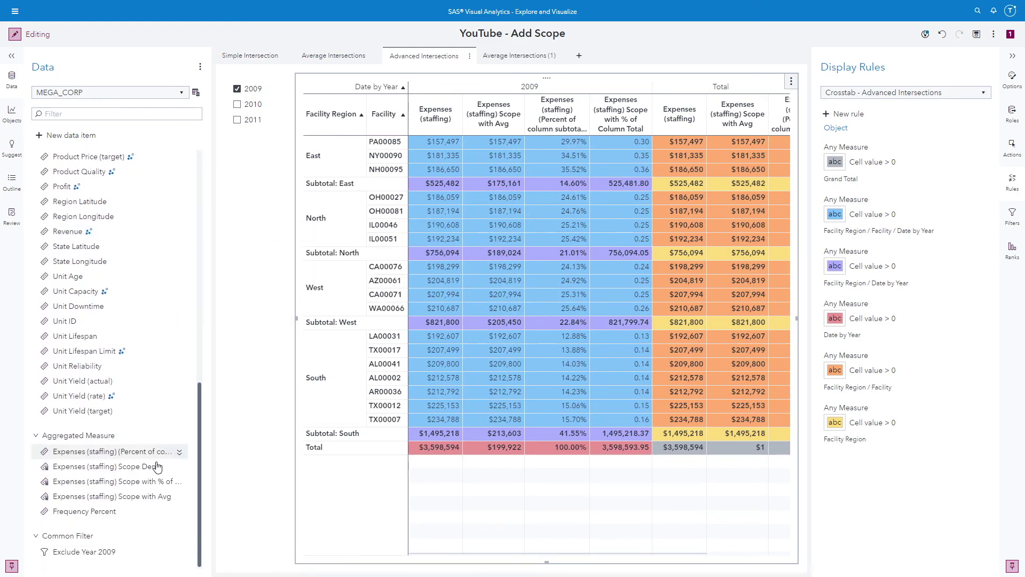
right_click(140, 482)
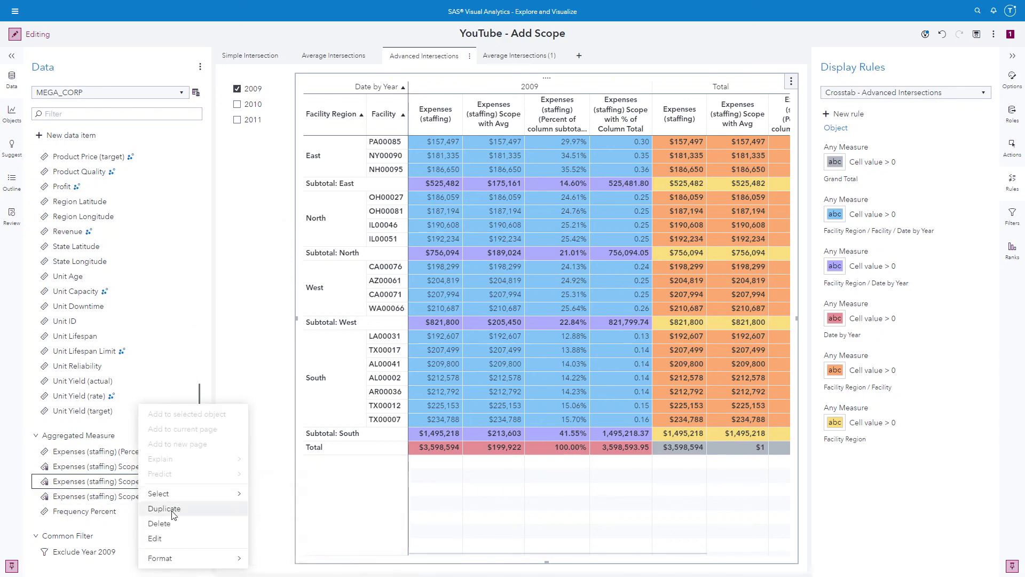
click(172, 538)
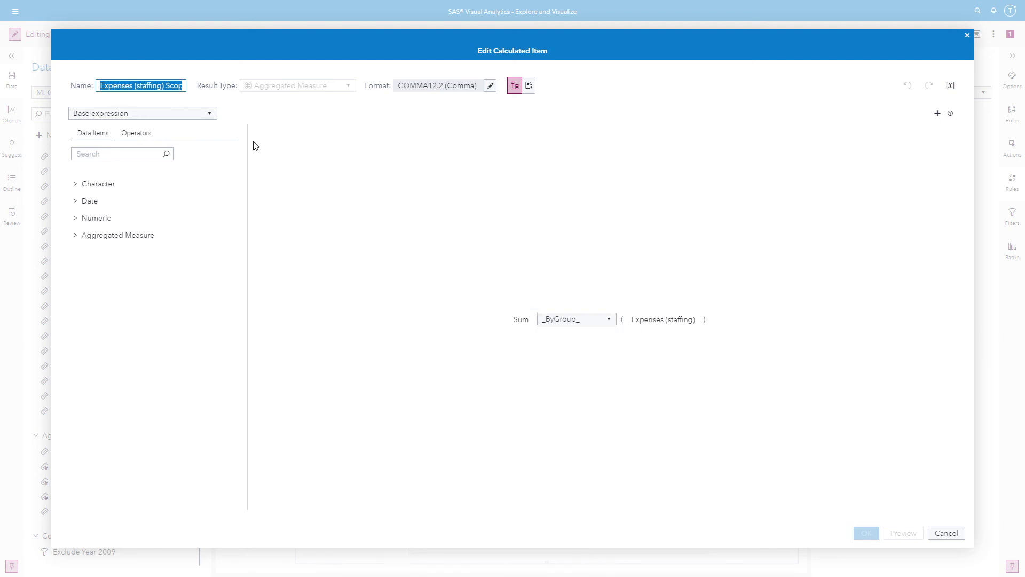
click(209, 114)
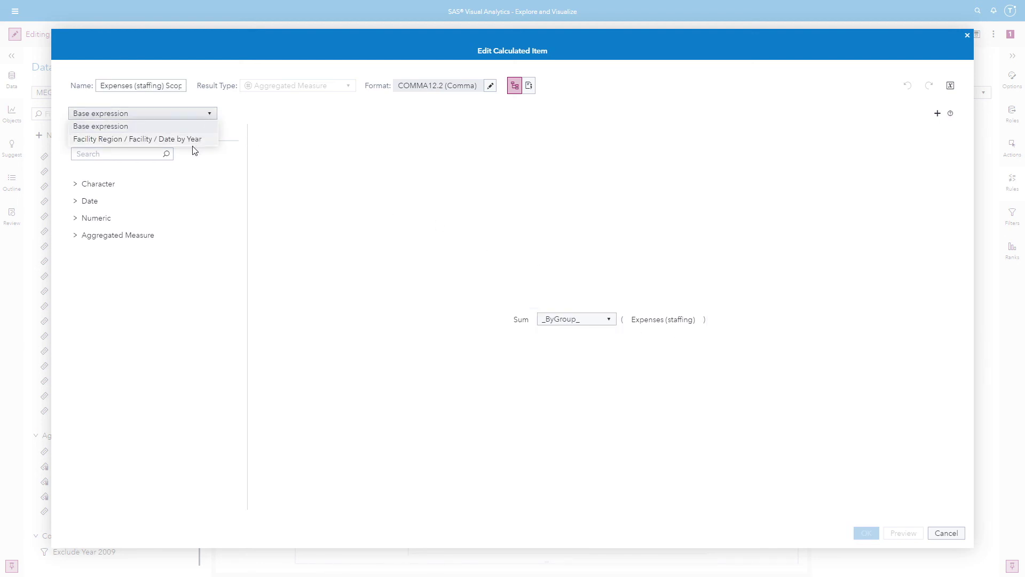
click(194, 140)
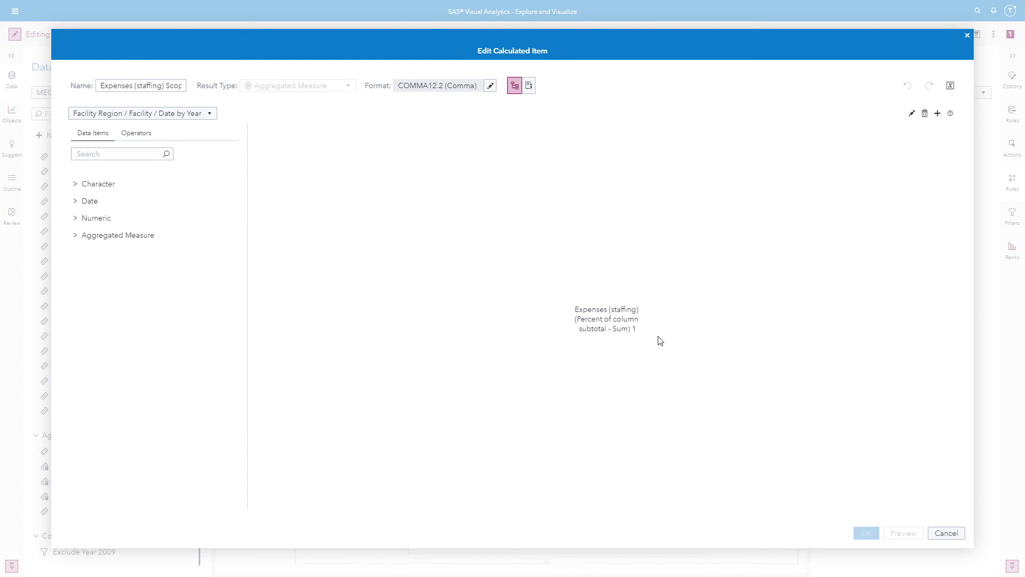
click(944, 534)
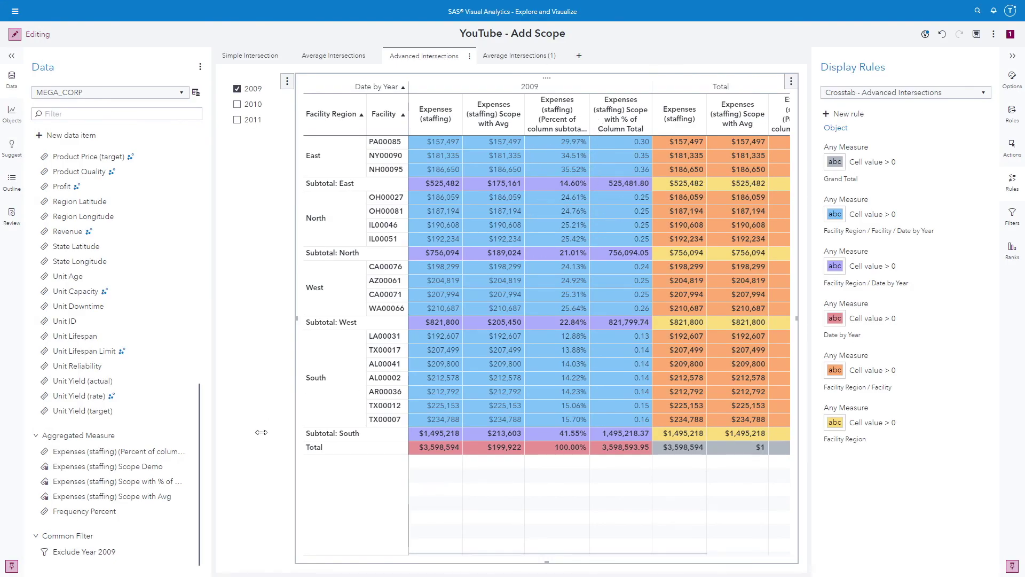
Step: Reopen the % of Column Total calculation and close it unchanged
right_click(147, 488)
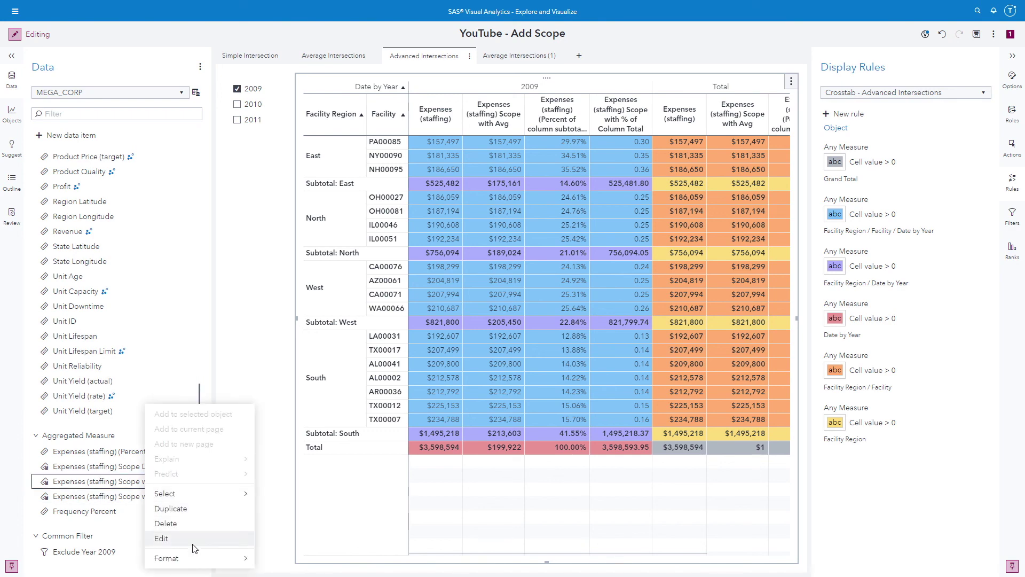
click(193, 547)
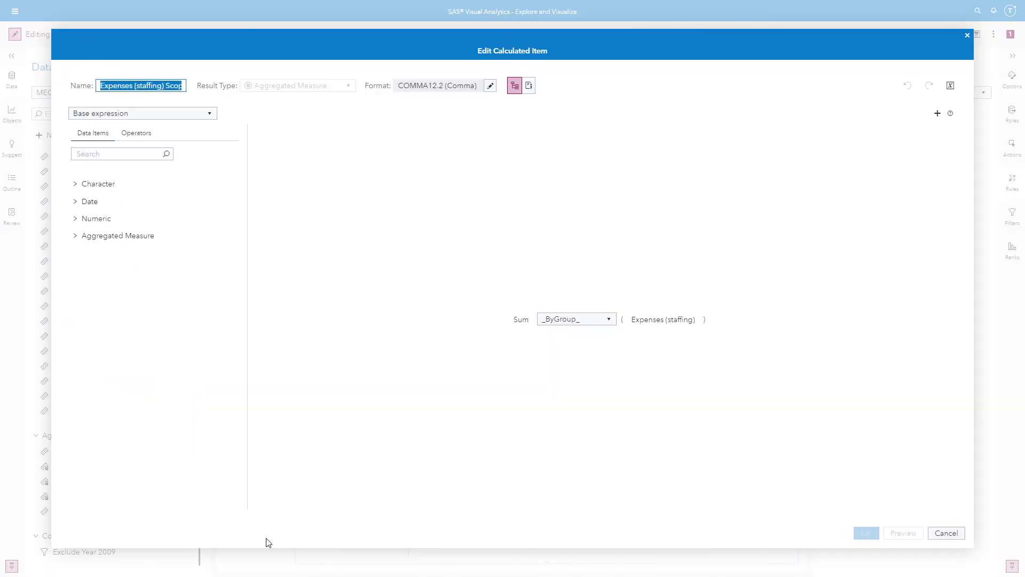
click(961, 537)
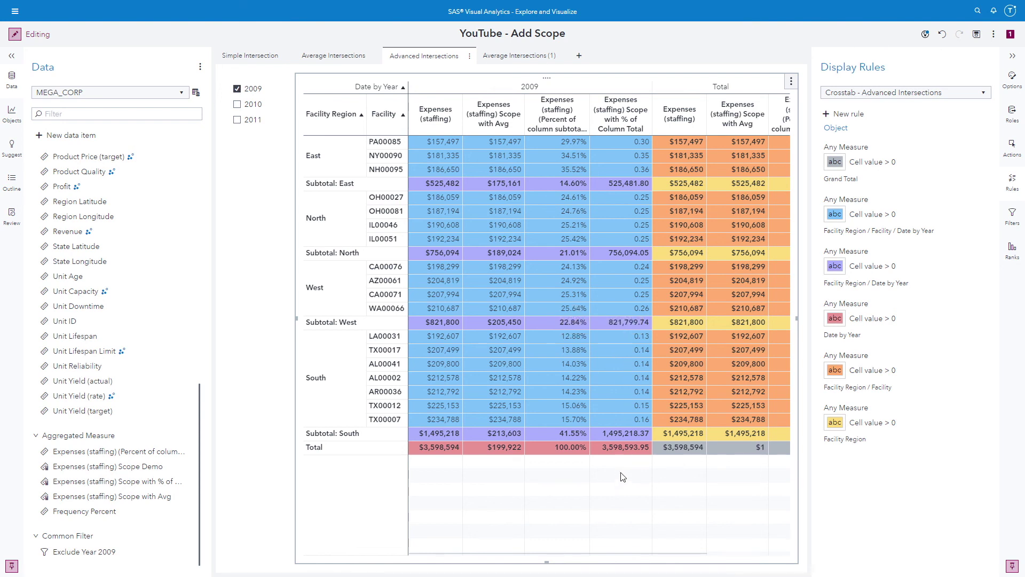
mouse_move(843, 241)
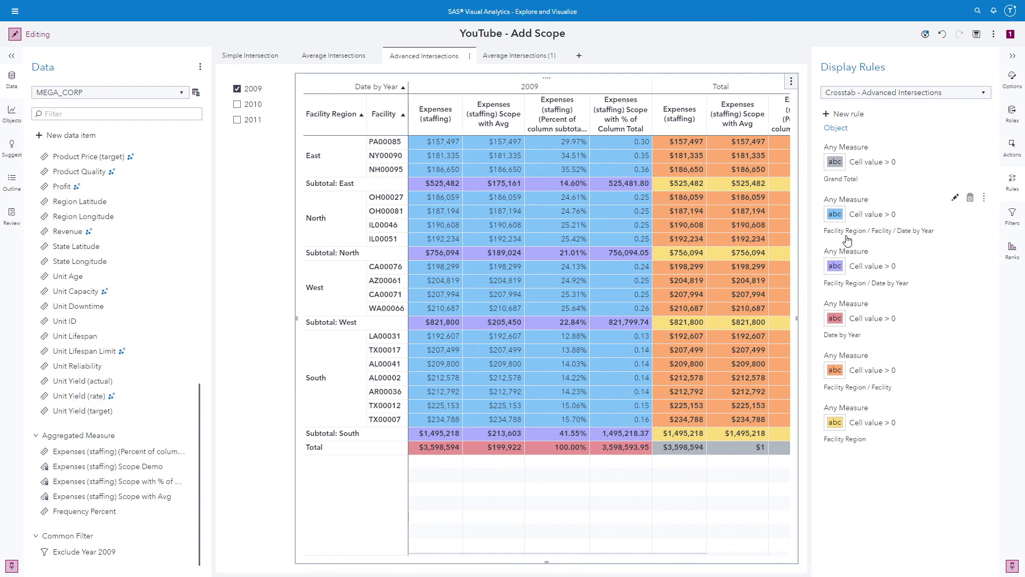